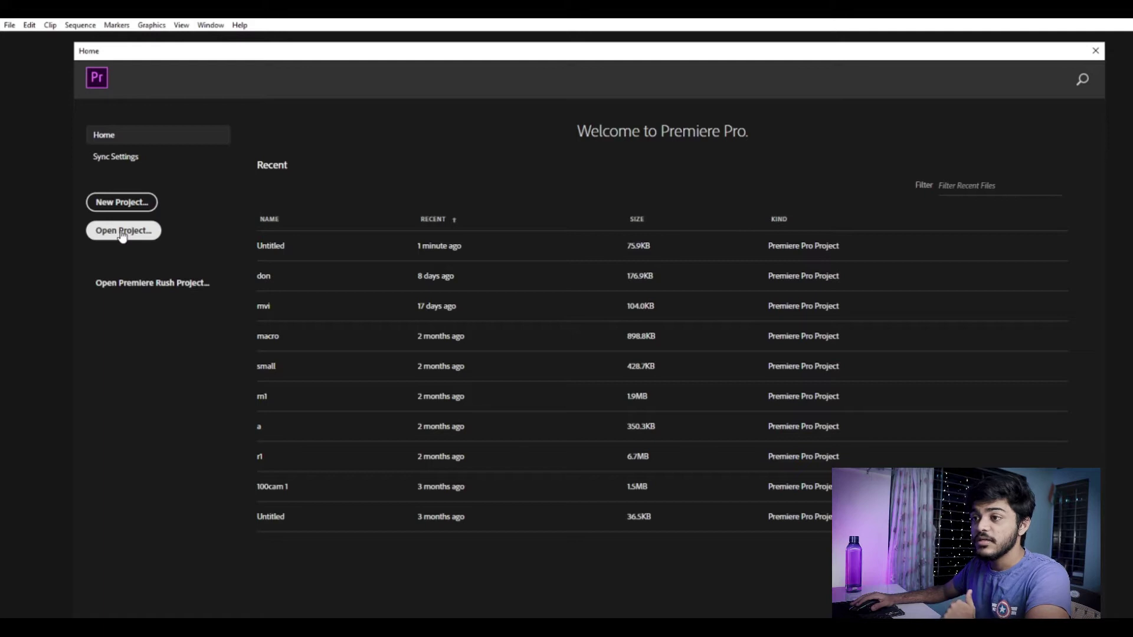
Step: Create a new project named Untitled with the HDV capture format, overwriting the existing project file
{"action": "left_click", "coordinate": [131, 208]}
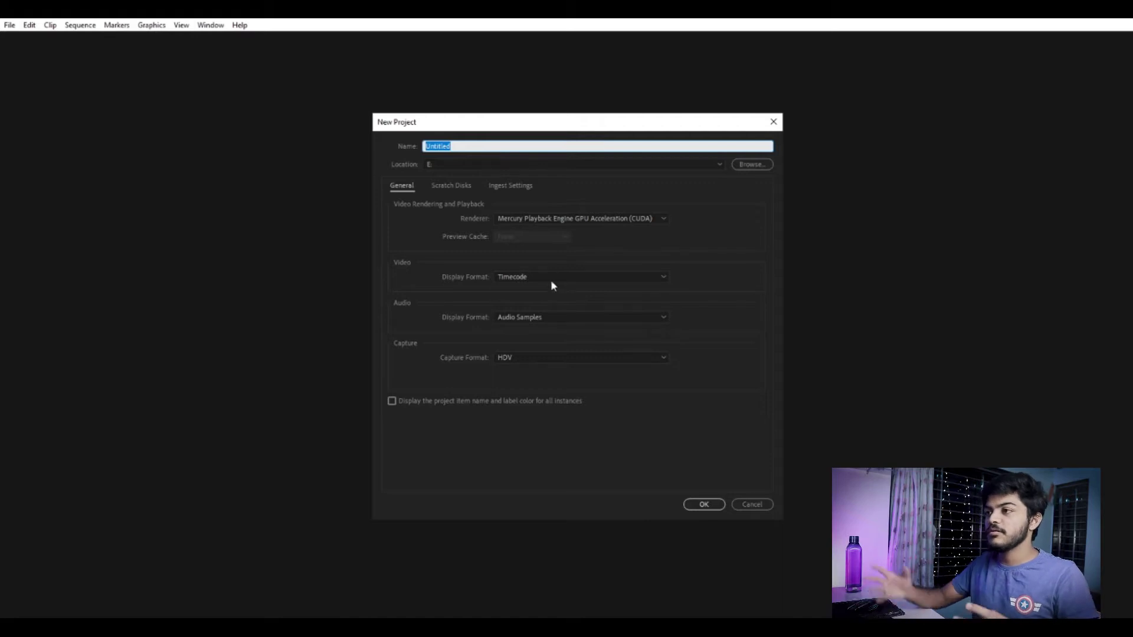
{"action": "left_click", "coordinate": [506, 356]}
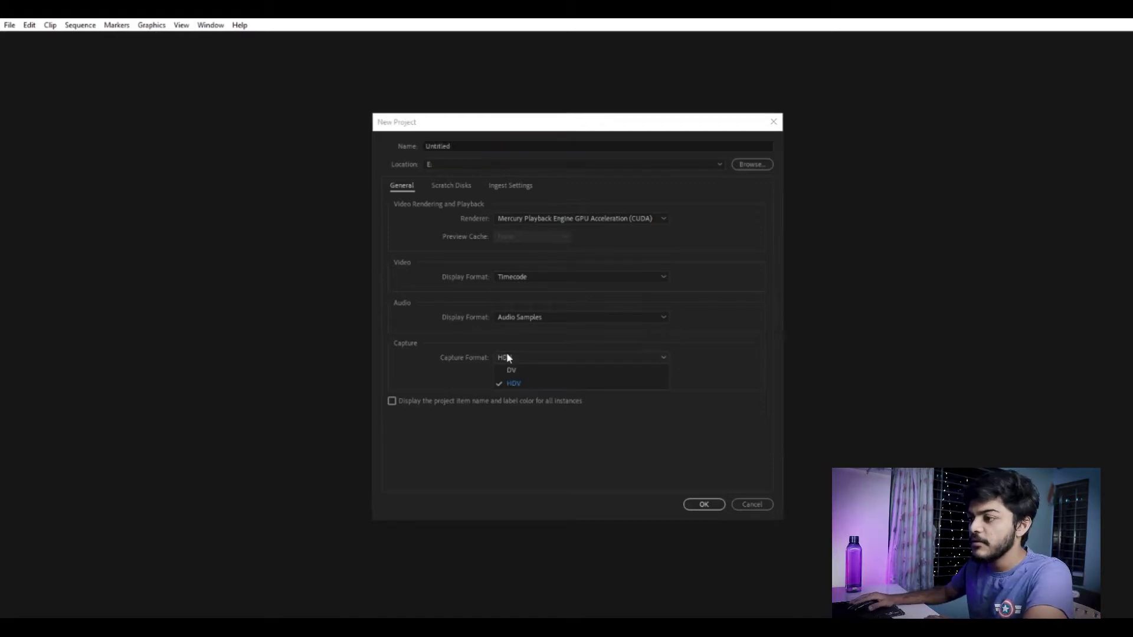
{"action": "left_click", "coordinate": [523, 384]}
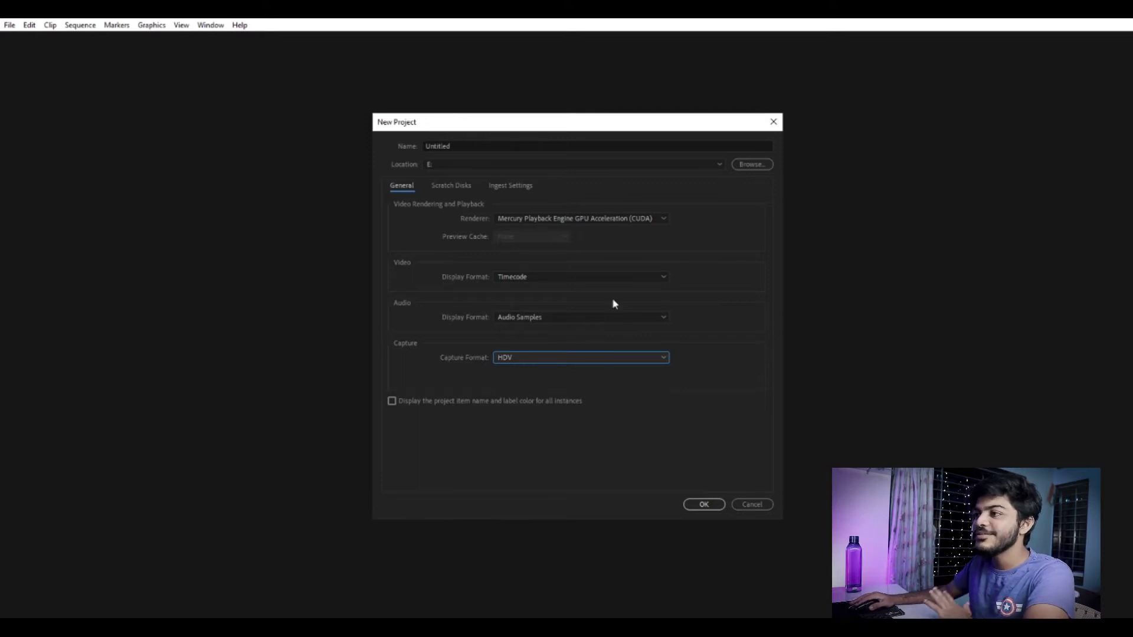
{"action": "left_click", "coordinate": [702, 505]}
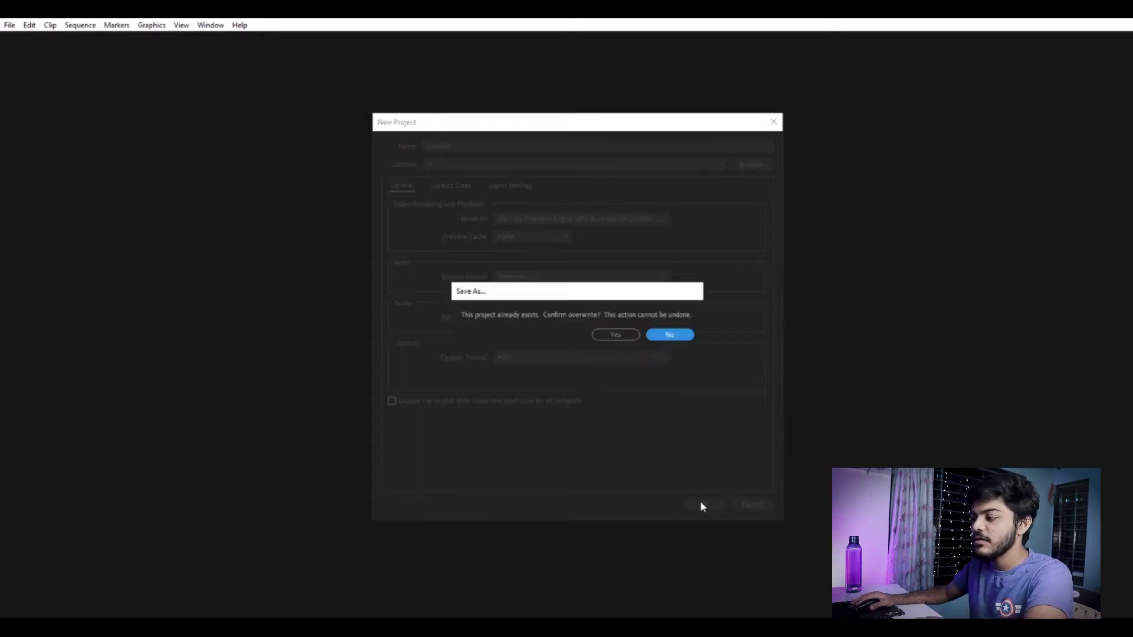
{"action": "left_click", "coordinate": [621, 336]}
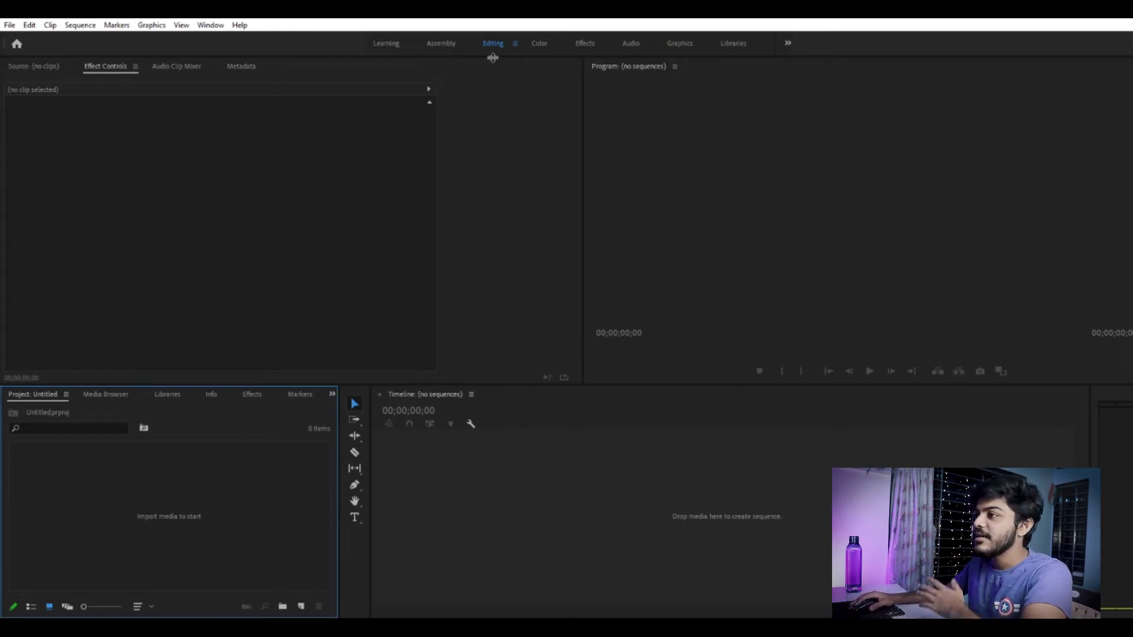
Step: Look through the Color, Editing, Assembly and Effects workspaces to compare their layouts
{"action": "left_click", "coordinate": [540, 43]}
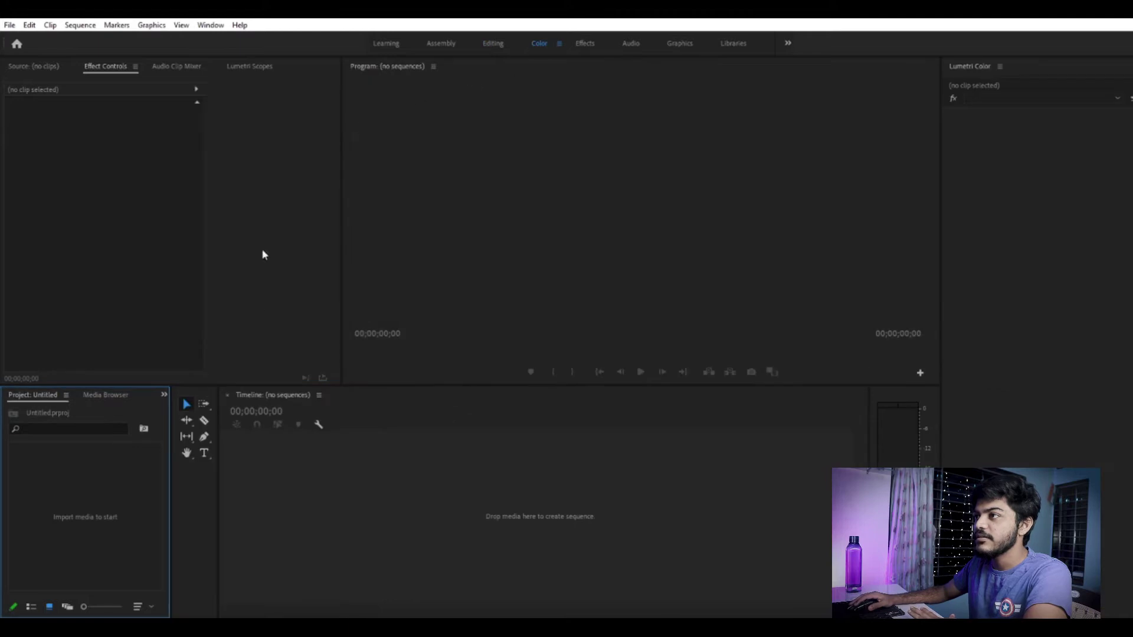
{"action": "key", "text": "alt+shift+3"}
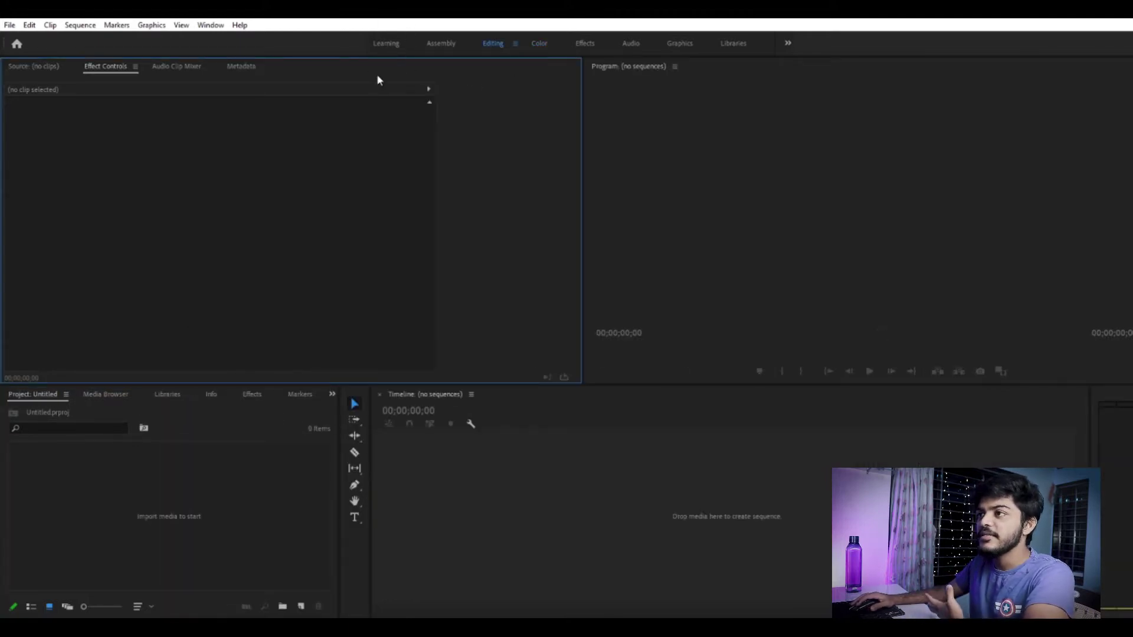
{"action": "left_click", "coordinate": [448, 46]}
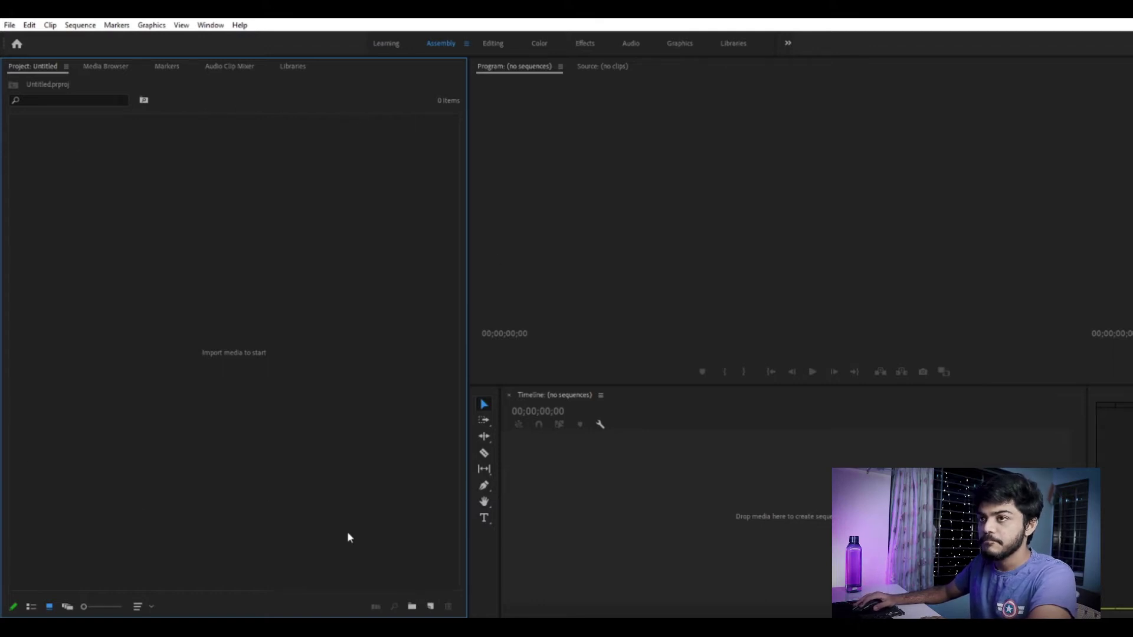
{"action": "right_click", "coordinate": [281, 274]}
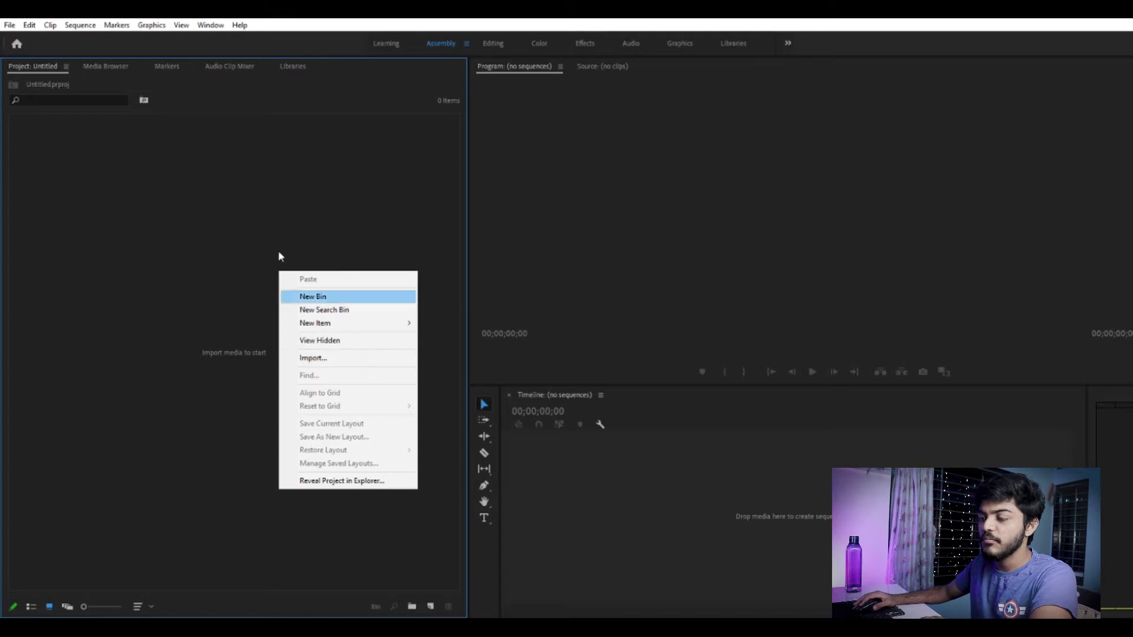
{"action": "left_click", "coordinate": [341, 159]}
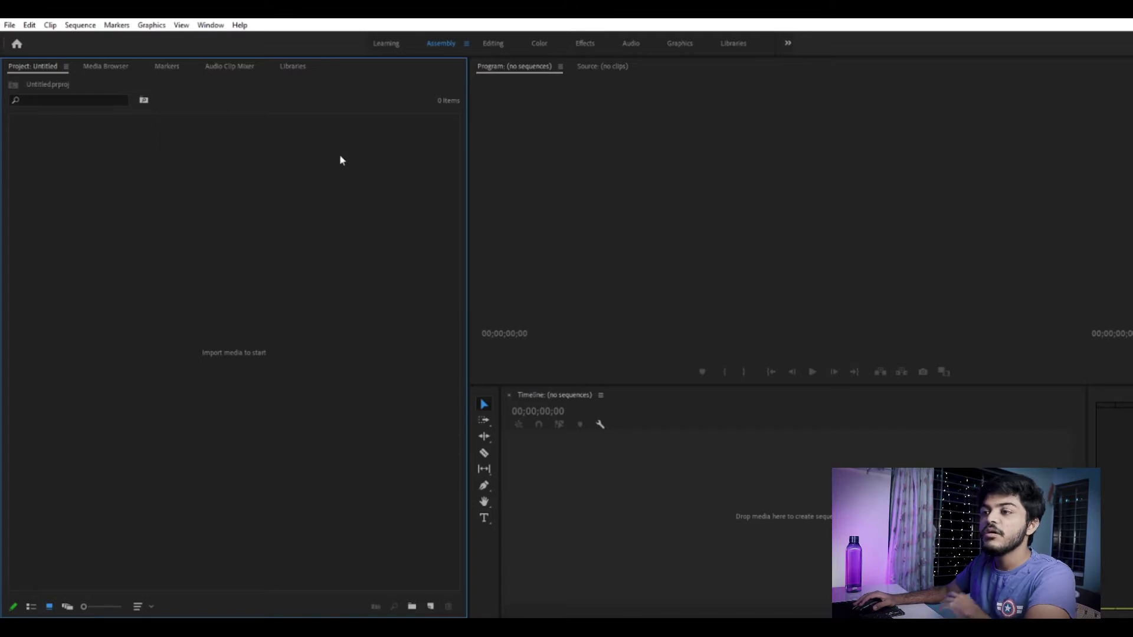
{"action": "left_click", "coordinate": [493, 45]}
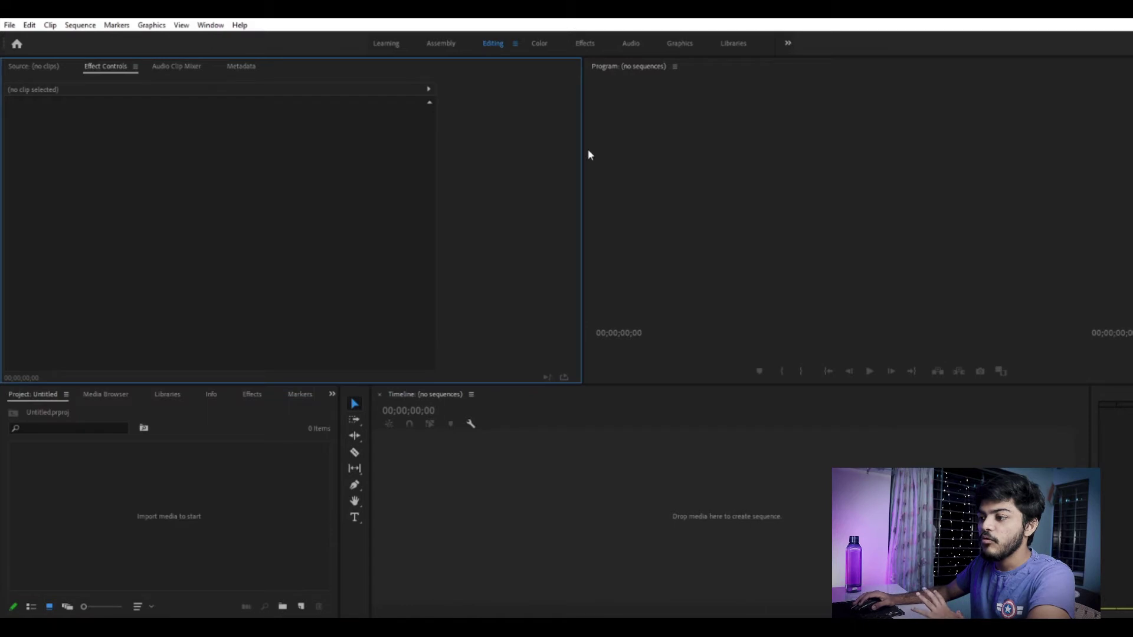
{"action": "left_click", "coordinate": [539, 42]}
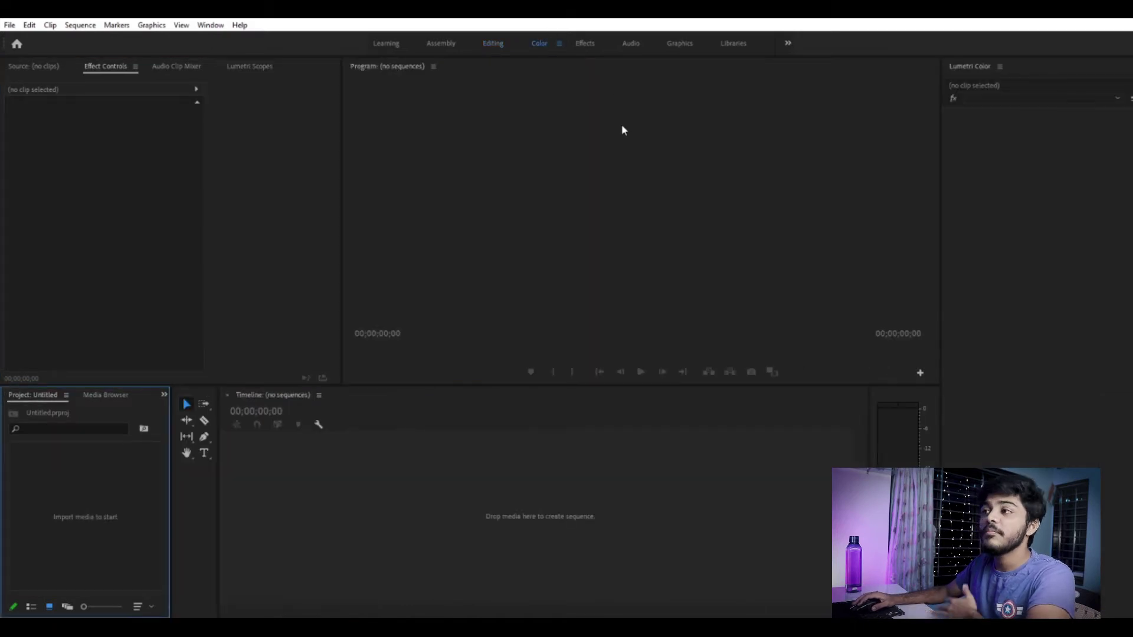
{"action": "left_click", "coordinate": [578, 43]}
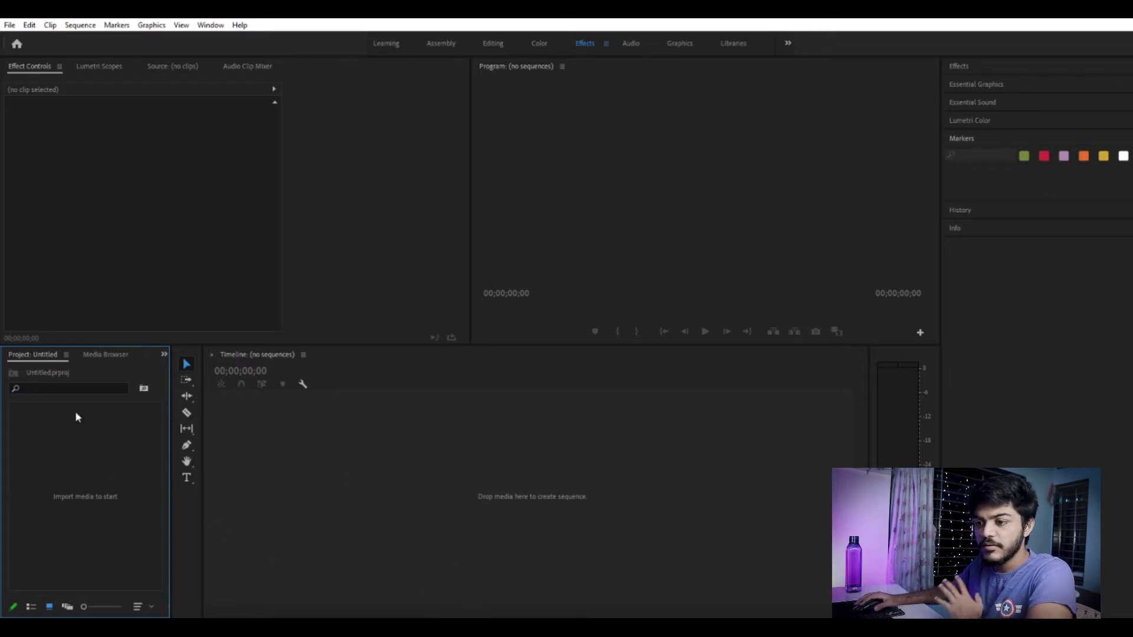
Step: Switch to the Color workspace and bring My Video2 from New folder (3) into the empty timeline as a new sequence
{"action": "left_click", "coordinate": [539, 44]}
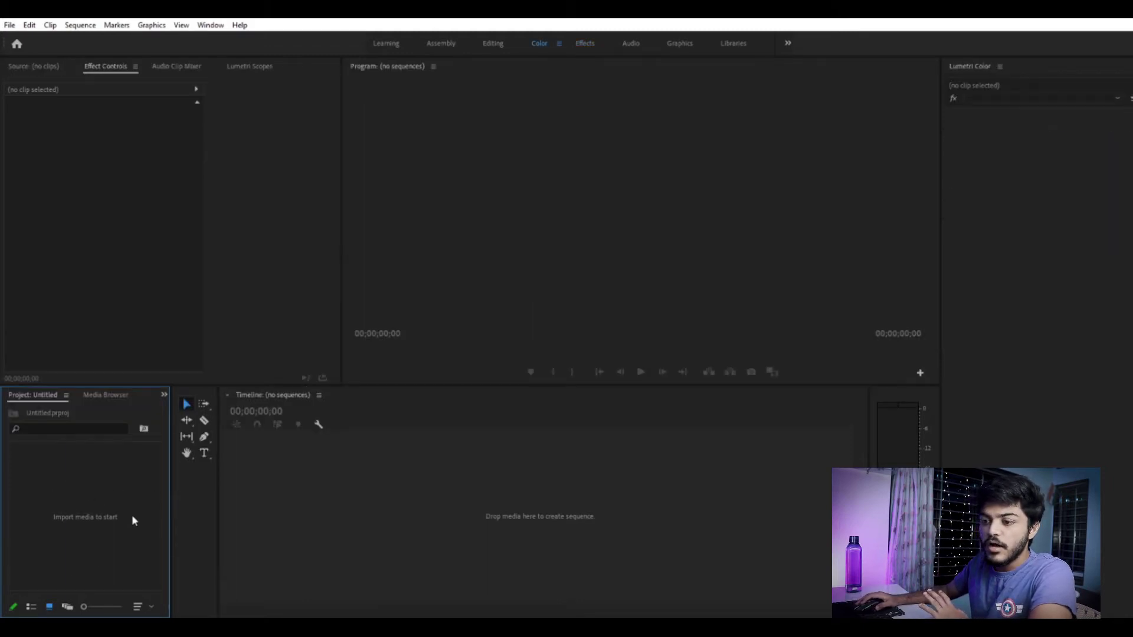
{"action": "key", "text": "alt+Tab"}
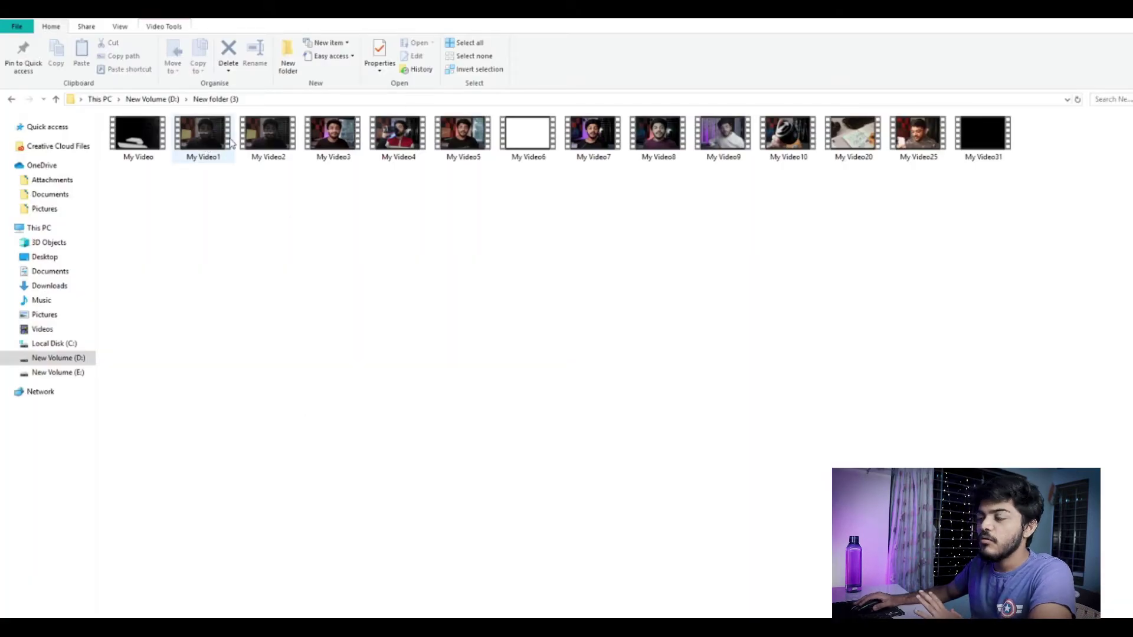
{"action": "left_click_drag", "start_coordinate": [267, 134], "coordinate": [252, 470]}
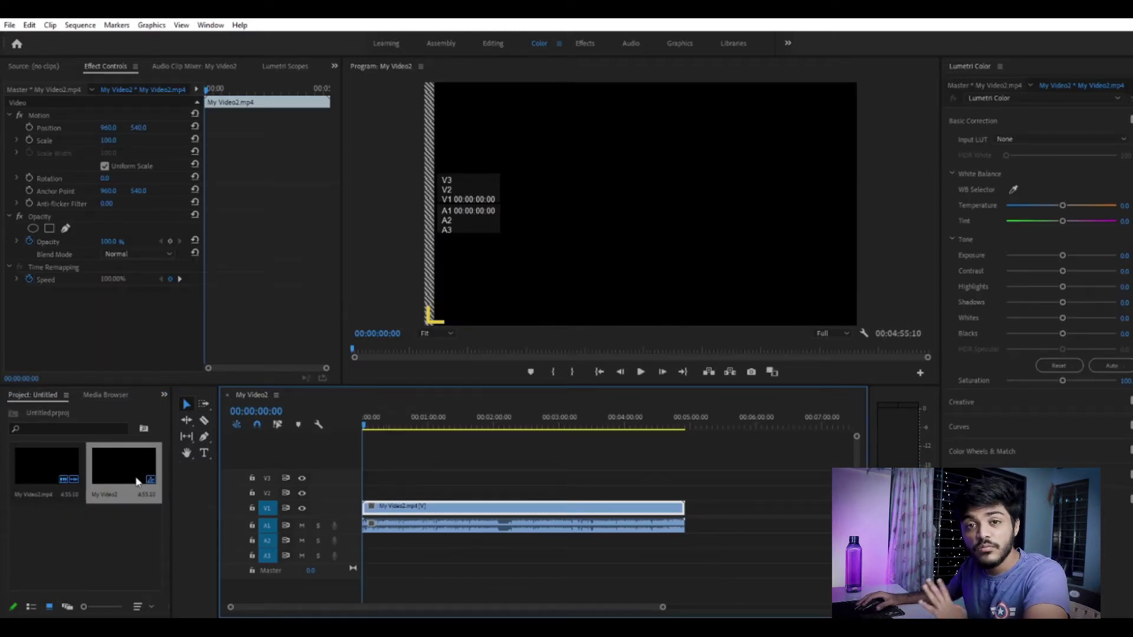
Step: Place a second copy of My Video2.mp4 directly after the timeline clip and delete that copy again
{"action": "left_click", "coordinate": [125, 474]}
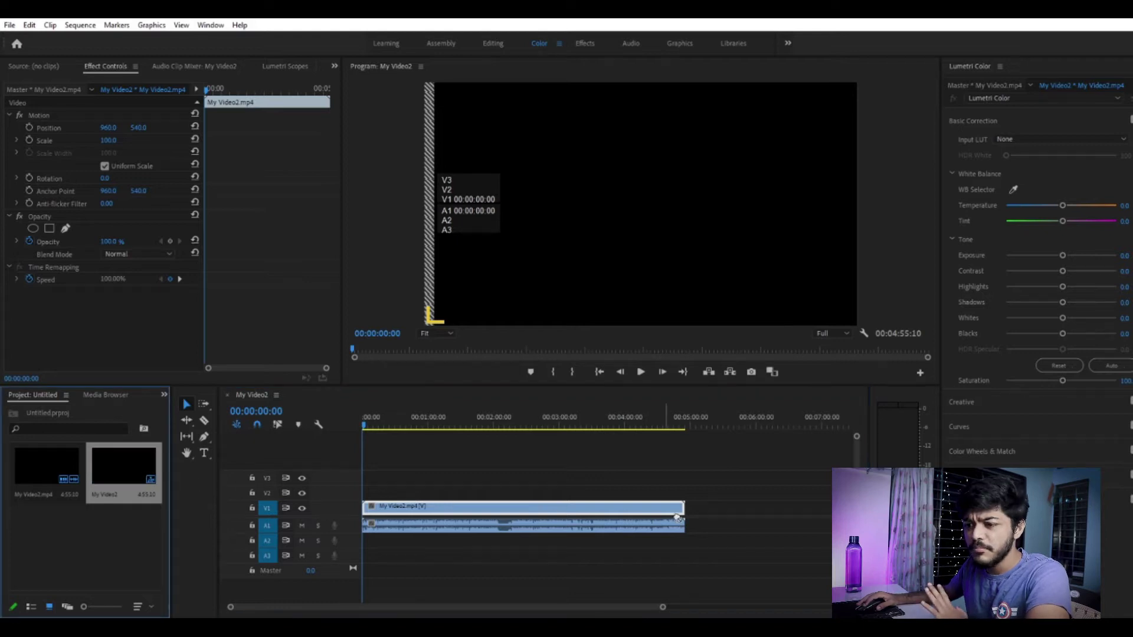
{"action": "left_click_drag", "start_coordinate": [147, 470], "coordinate": [749, 517]}
{"action": "left_click_drag", "start_coordinate": [42, 469], "coordinate": [721, 559]}
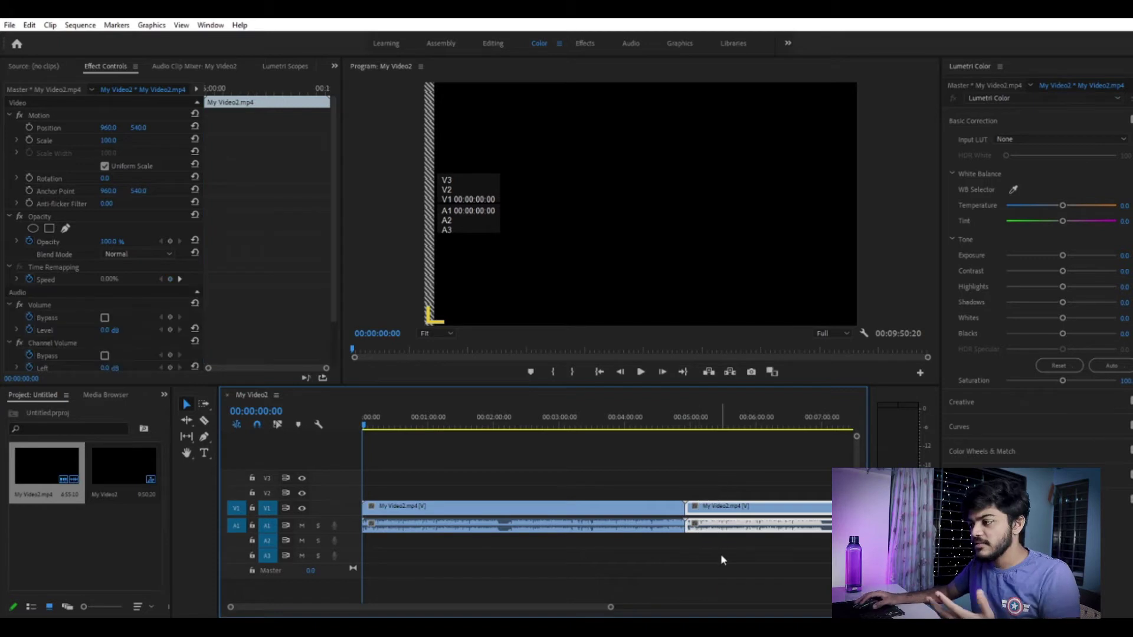
{"action": "key", "text": "Delete"}
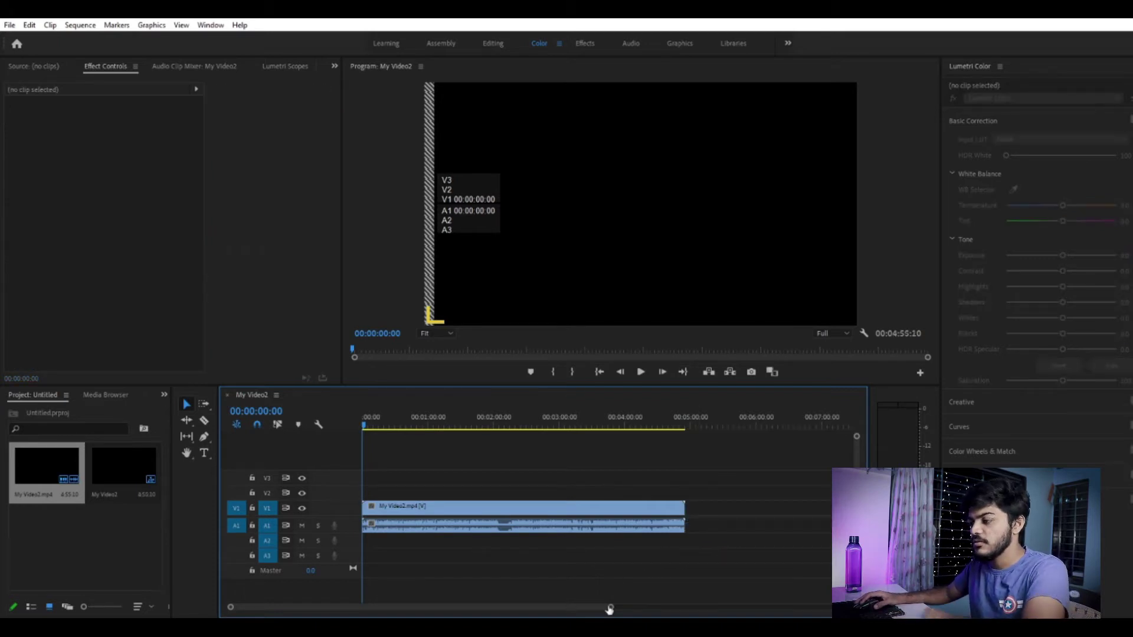
Step: Move the playhead to 00:01:08:13 in the My Video2 sequence and activate the Selection tool
{"action": "left_click_drag", "start_coordinate": [605, 613], "coordinate": [815, 606]}
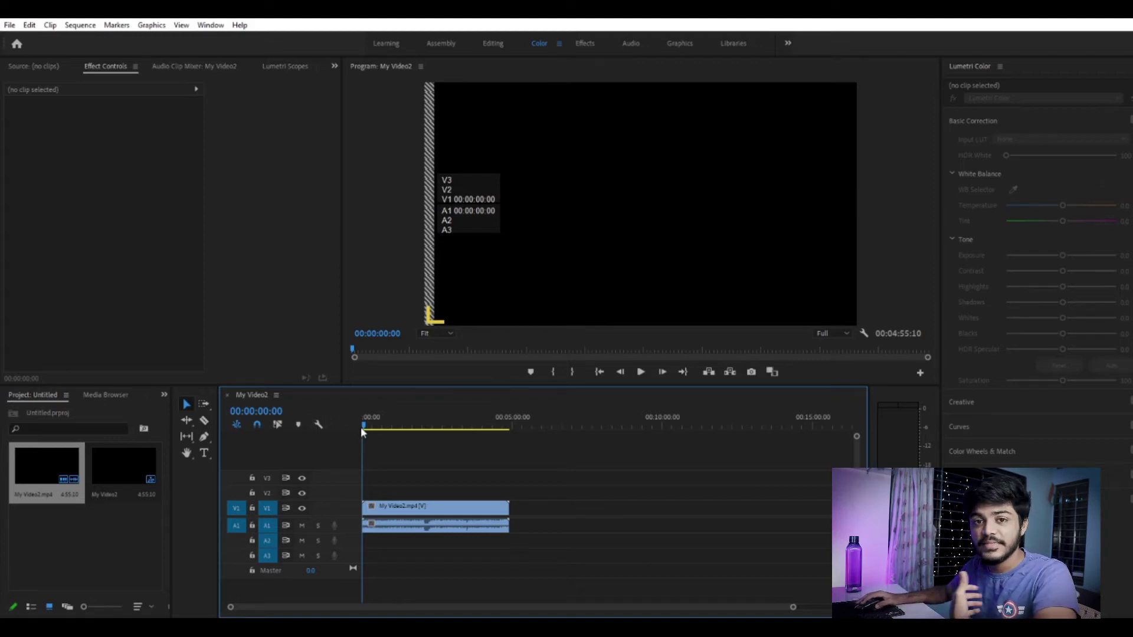
{"action": "left_click_drag", "start_coordinate": [363, 429], "coordinate": [398, 442]}
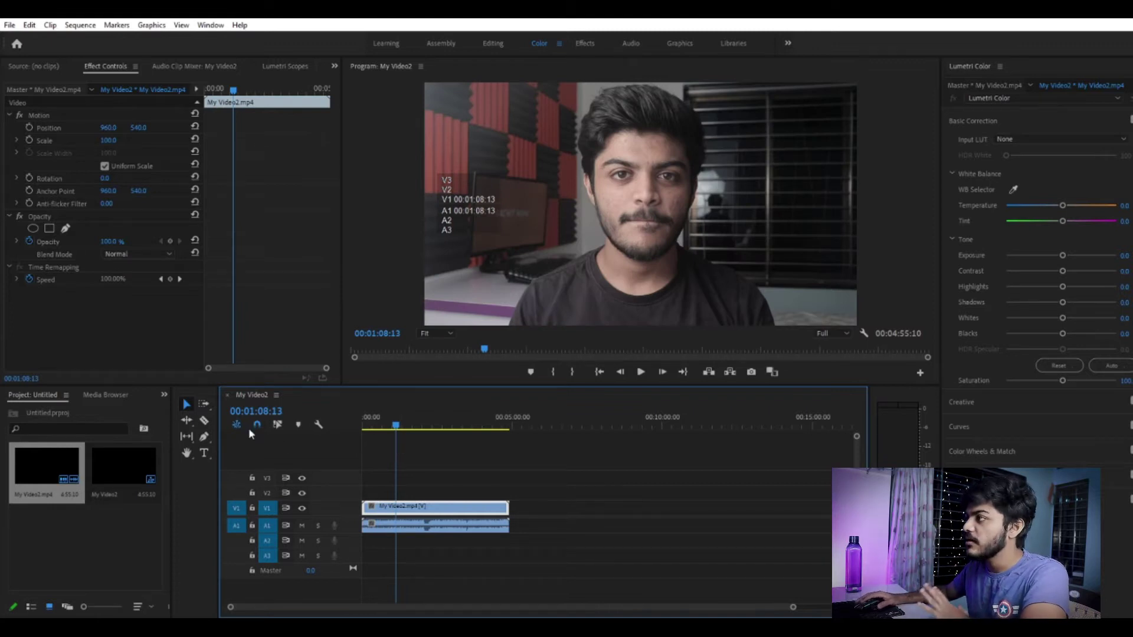
{"action": "left_click", "coordinate": [186, 405]}
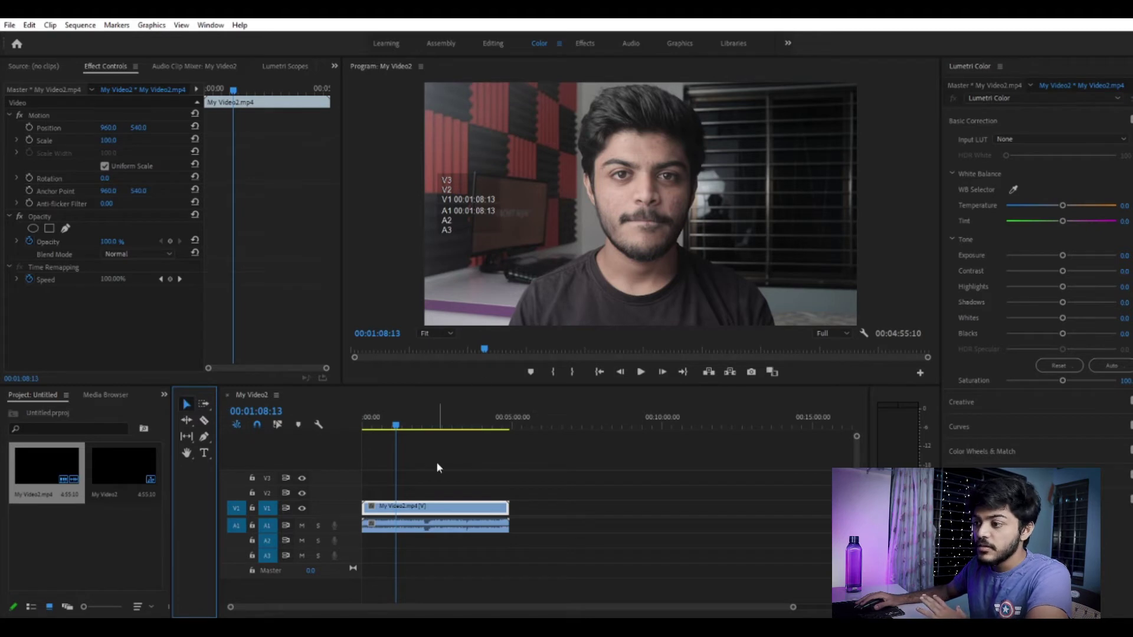
Step: Try a cooler Lumetri white balance temperature of about -16 on the clip, and reset it to 0
{"action": "left_click", "coordinate": [95, 201]}
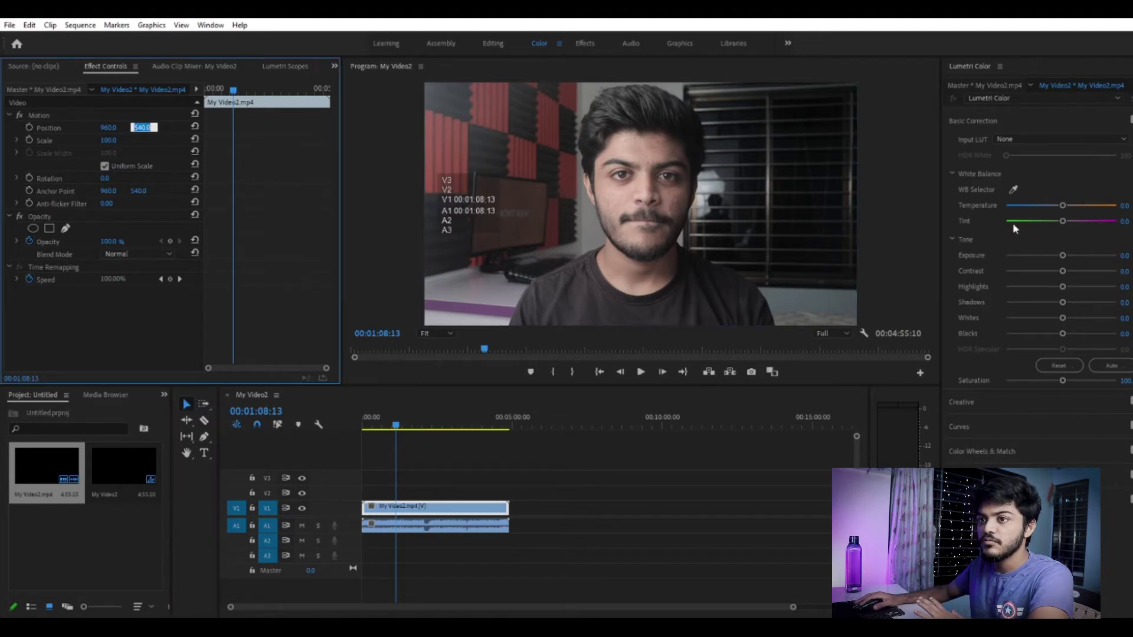
{"action": "left_click_drag", "start_coordinate": [1062, 205], "coordinate": [1056, 223]}
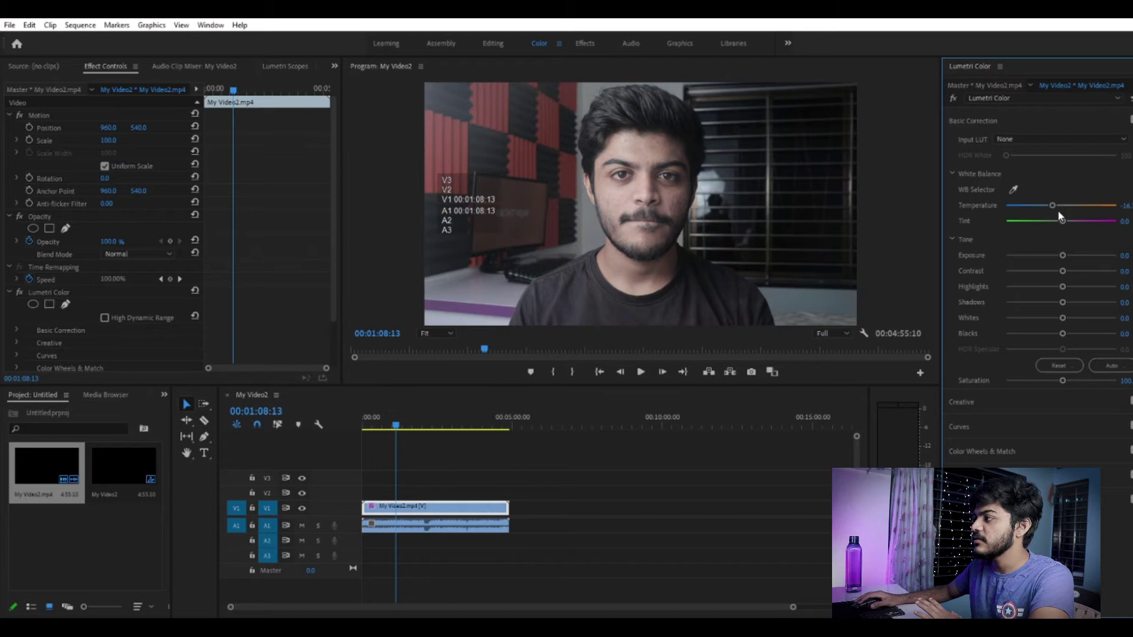
{"action": "double_click", "coordinate": [1053, 205]}
Step: Cut the My Video2.mp4 clip with the Razor tool at 00:01:08:13 and return to the Selection tool
{"action": "left_click", "coordinate": [204, 423]}
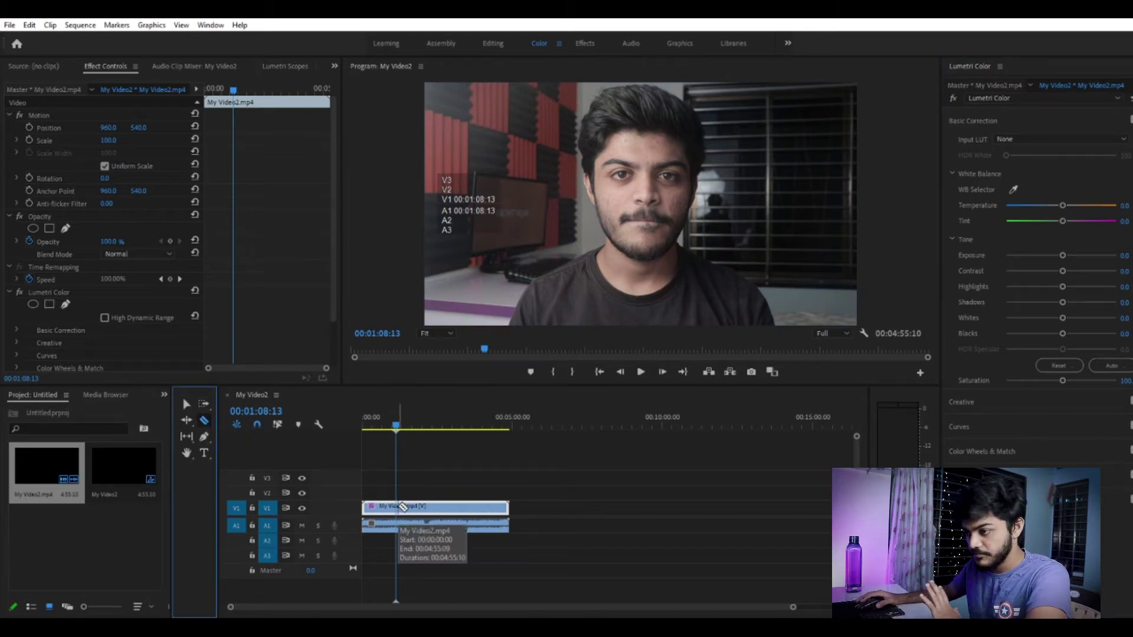
{"action": "left_click", "coordinate": [396, 523]}
{"action": "key", "text": "v"}
Step: Try shifting the second part of the cut clip further along the timeline, and undo the move
{"action": "left_click", "coordinate": [420, 507]}
{"action": "left_click_drag", "start_coordinate": [443, 522], "coordinate": [458, 522]}
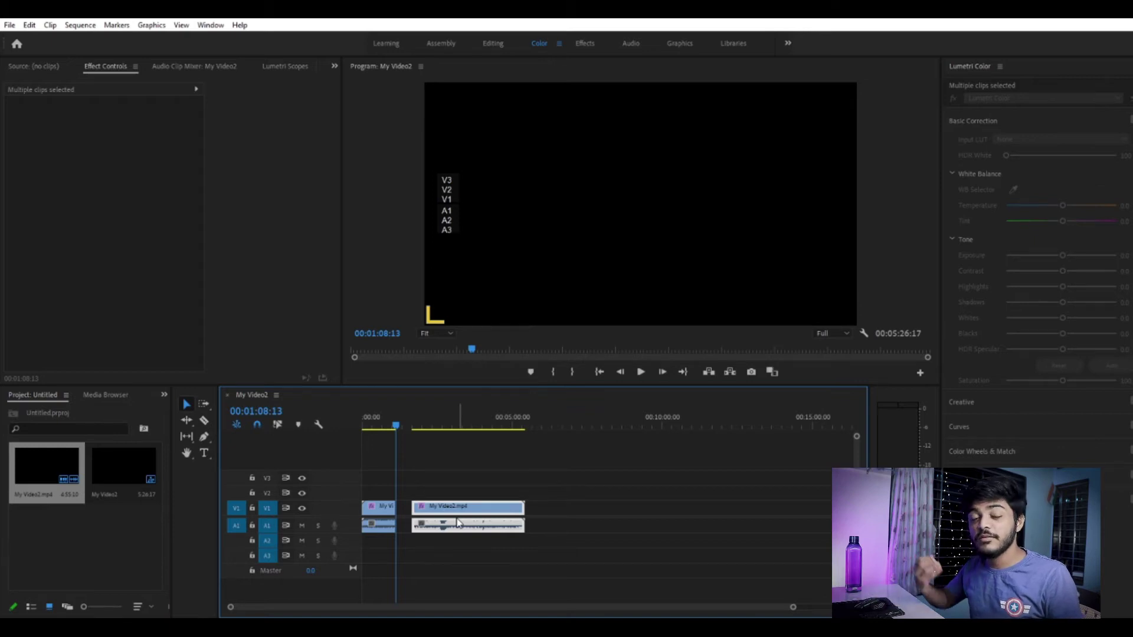
{"action": "key", "text": "ctrl+z"}
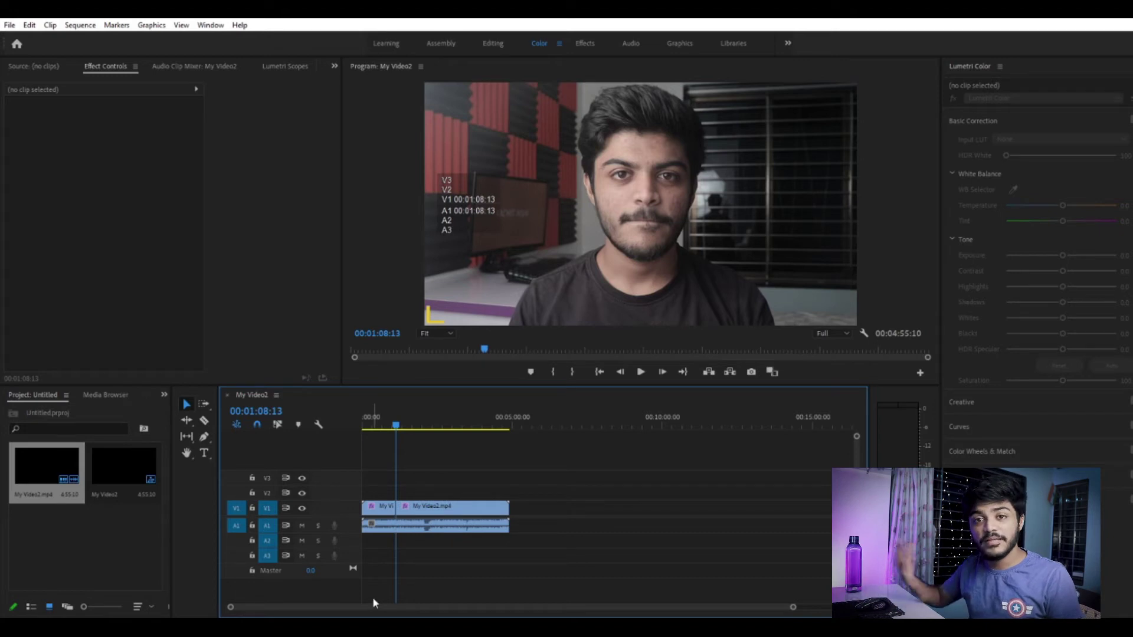
Step: Draw a closed Pen tool shape around the man's head and shoulders in the program preview
{"action": "left_click", "coordinate": [204, 440]}
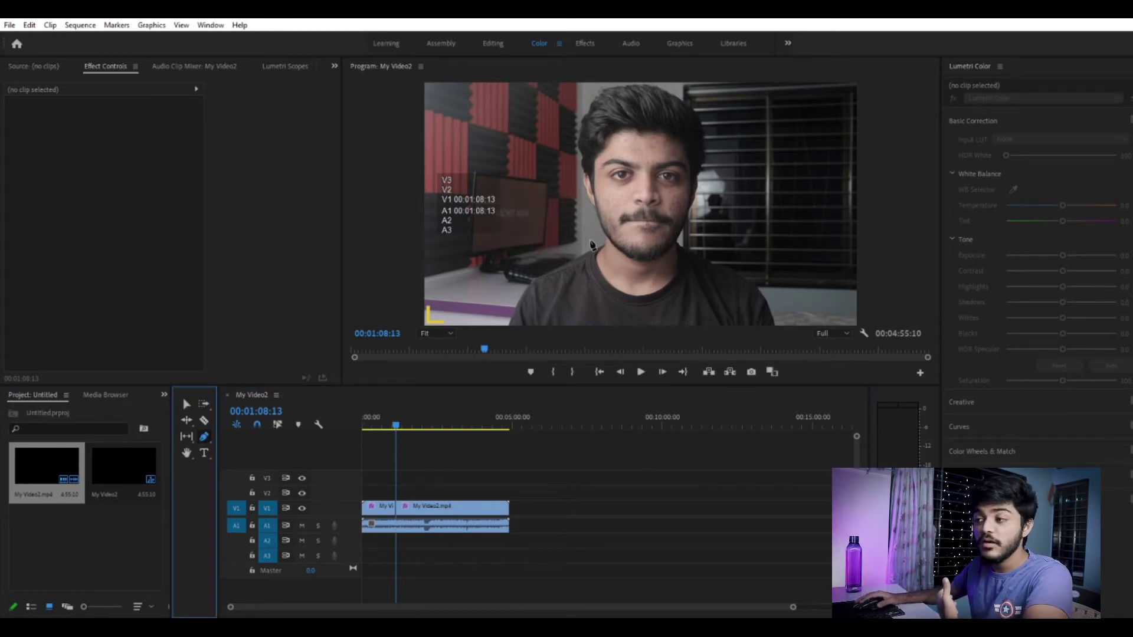
{"action": "left_click", "coordinate": [503, 317]}
{"action": "left_click", "coordinate": [526, 289]}
{"action": "left_click", "coordinate": [575, 250]}
{"action": "left_click", "coordinate": [562, 192]}
{"action": "left_click", "coordinate": [562, 112]}
{"action": "left_click", "coordinate": [610, 93]}
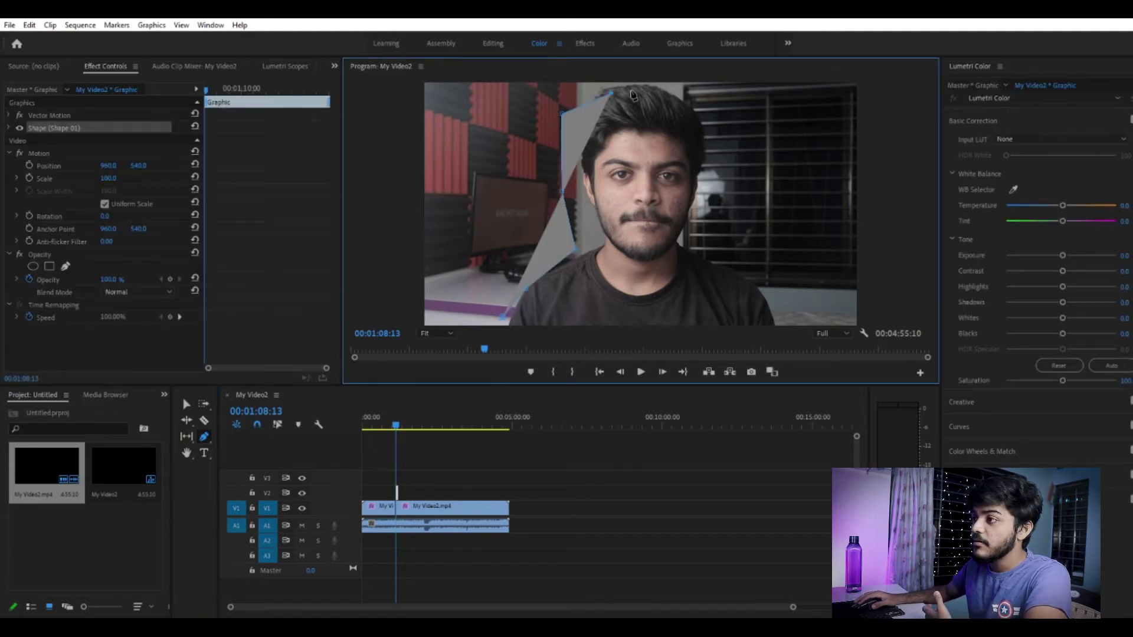
{"action": "left_click", "coordinate": [658, 89]}
{"action": "left_click", "coordinate": [725, 105]}
{"action": "left_click", "coordinate": [755, 203]}
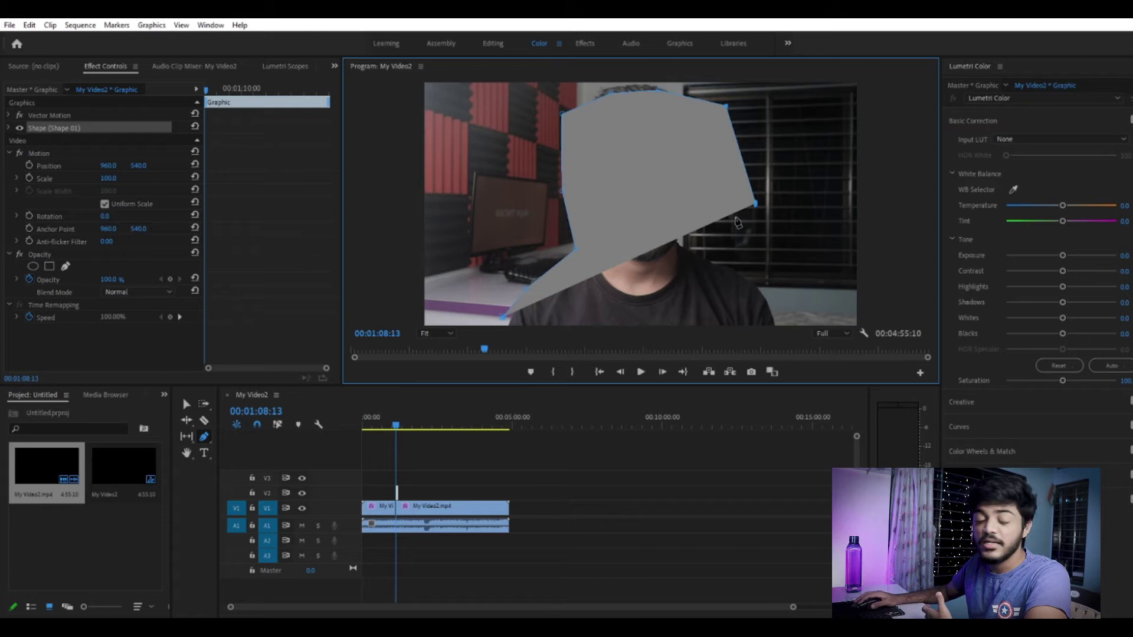
{"action": "left_click", "coordinate": [759, 237]}
{"action": "left_click", "coordinate": [821, 310]}
{"action": "left_click", "coordinate": [857, 324]}
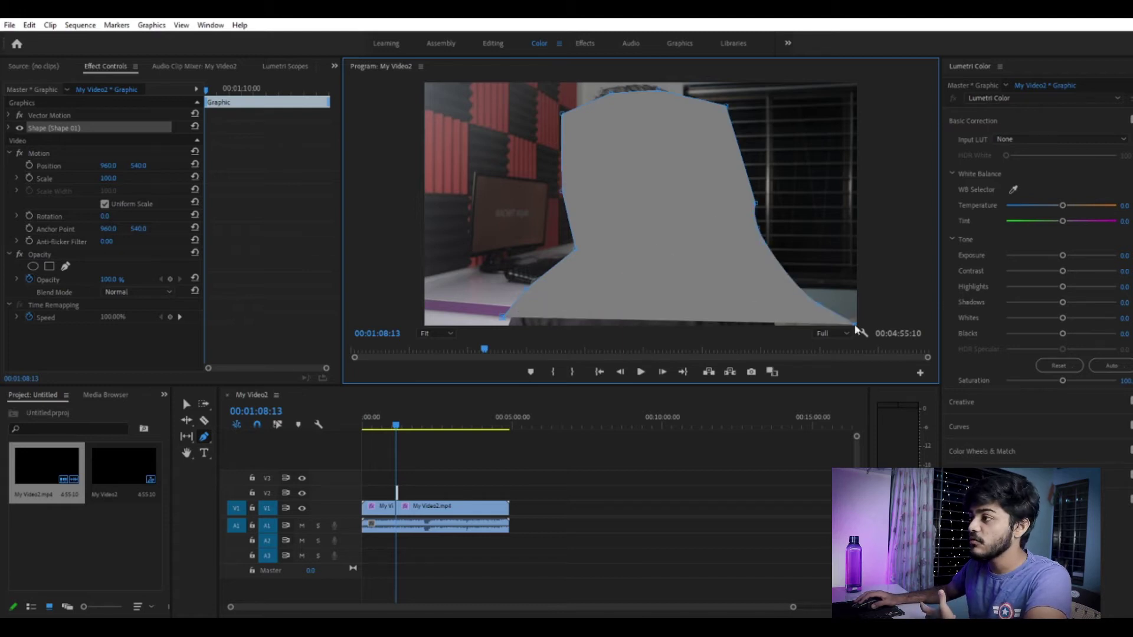
{"action": "left_click", "coordinate": [473, 324]}
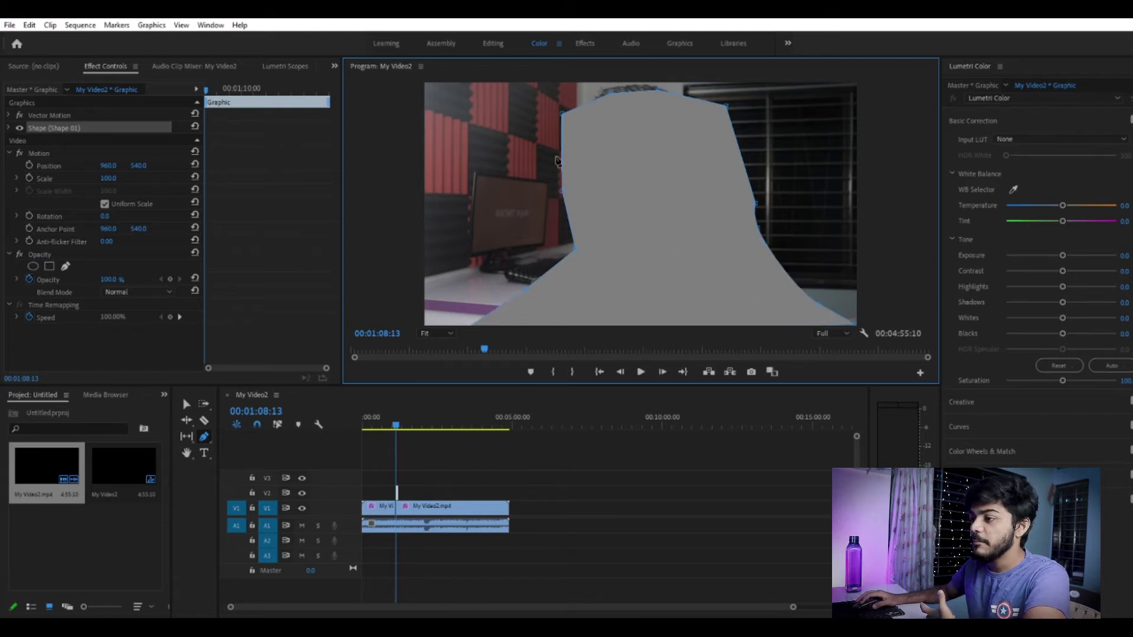
Step: Try raising the Pen shape's top point, undo it and the shape's drawing around the man, and clear the selection
{"action": "left_click_drag", "start_coordinate": [607, 88], "coordinate": [609, 85]}
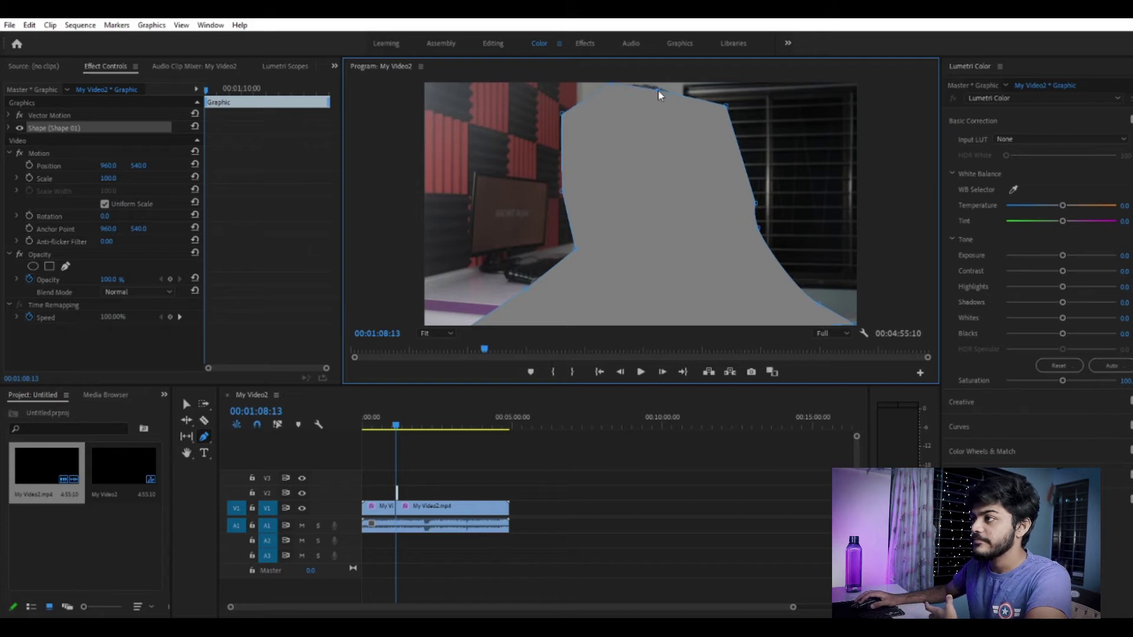
{"action": "key", "text": "ctrl+z"}
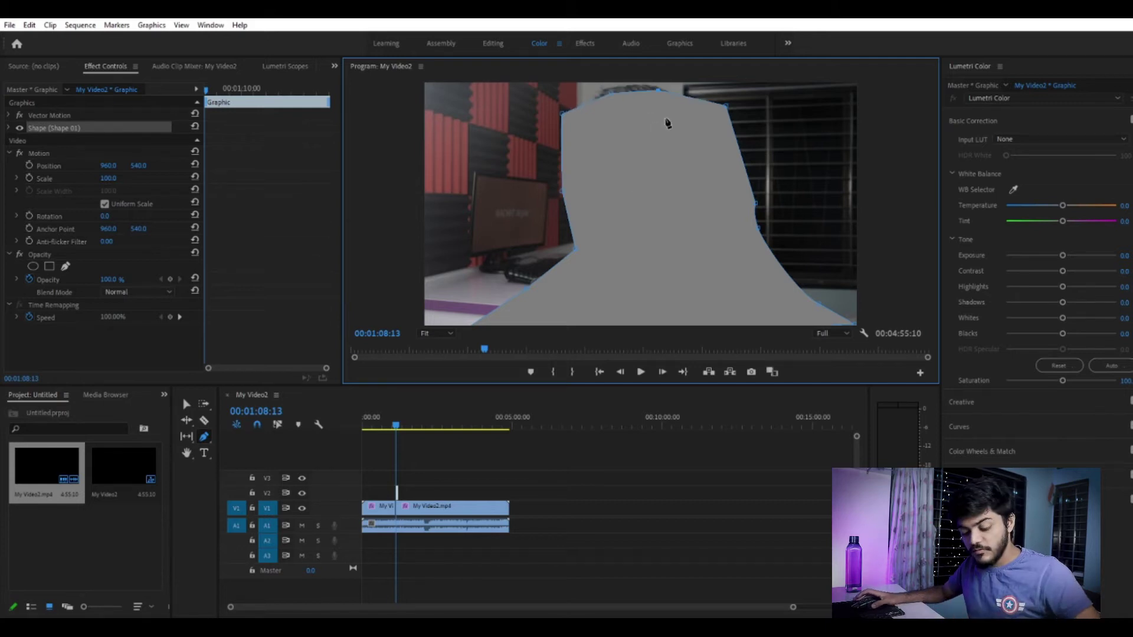
{"action": "key", "text": "ctrl+z"}
{"action": "key", "text": "ctrl+z"}
{"action": "key", "text": "ctrl+z"}
{"action": "key", "text": "ctrl+z"}
{"action": "key", "text": "ctrl+z"}
{"action": "key", "text": "ctrl+z"}
{"action": "key", "text": "ctrl+z"}
{"action": "key", "text": "ctrl+z"}
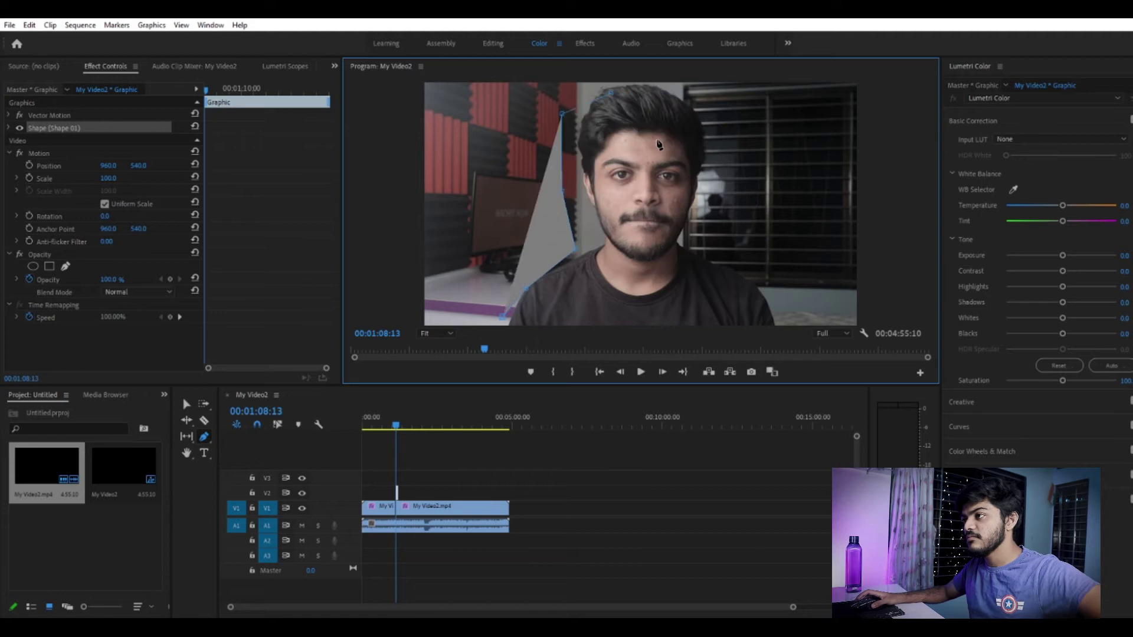
{"action": "key", "text": "ctrl+z"}
{"action": "key", "text": "ctrl+z"}
{"action": "key", "text": "ctrl+z"}
{"action": "key", "text": "ctrl+z"}
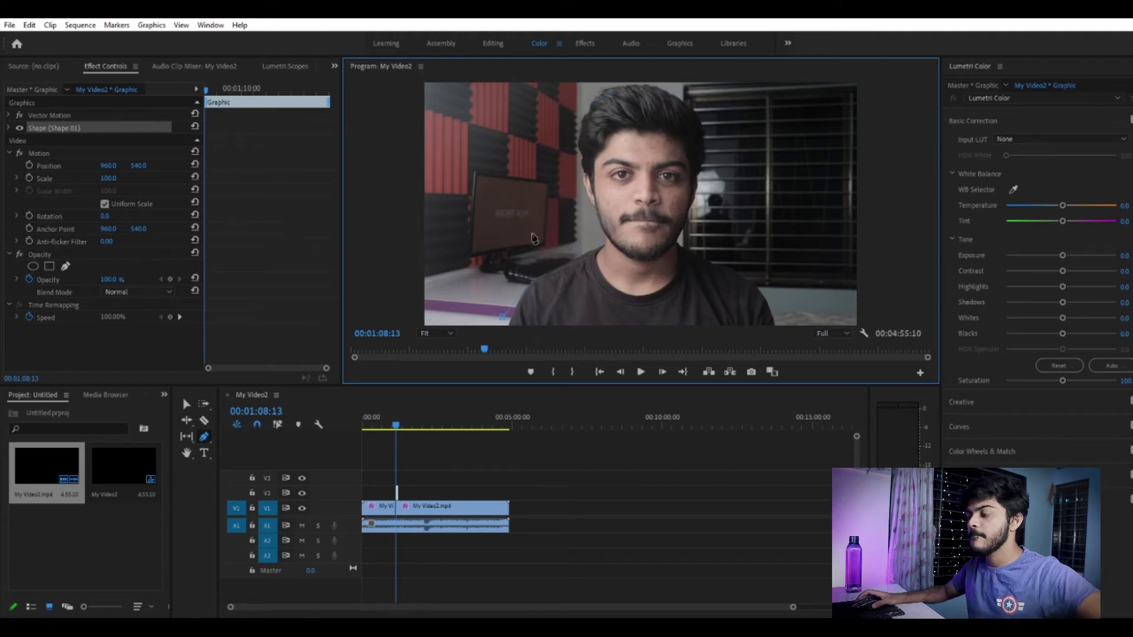
{"action": "key", "text": "ctrl+shift+a"}
Step: Pick the Hand tool and examine the timeline around the cut at a closer and a wider zoom
{"action": "left_click", "coordinate": [186, 453]}
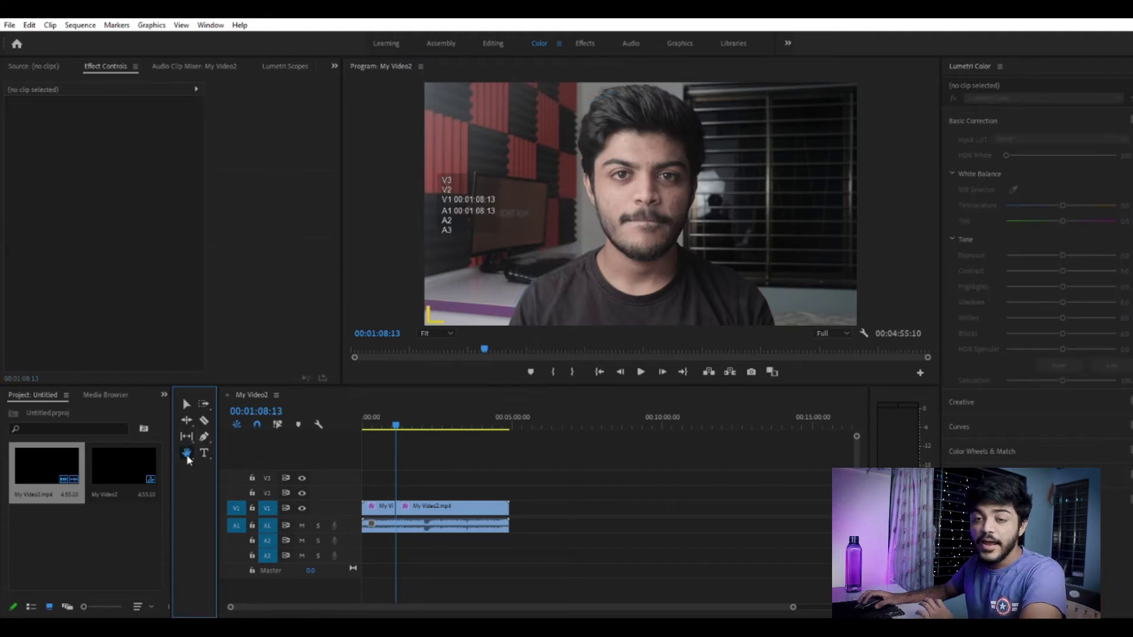
{"action": "left_click", "coordinate": [416, 482]}
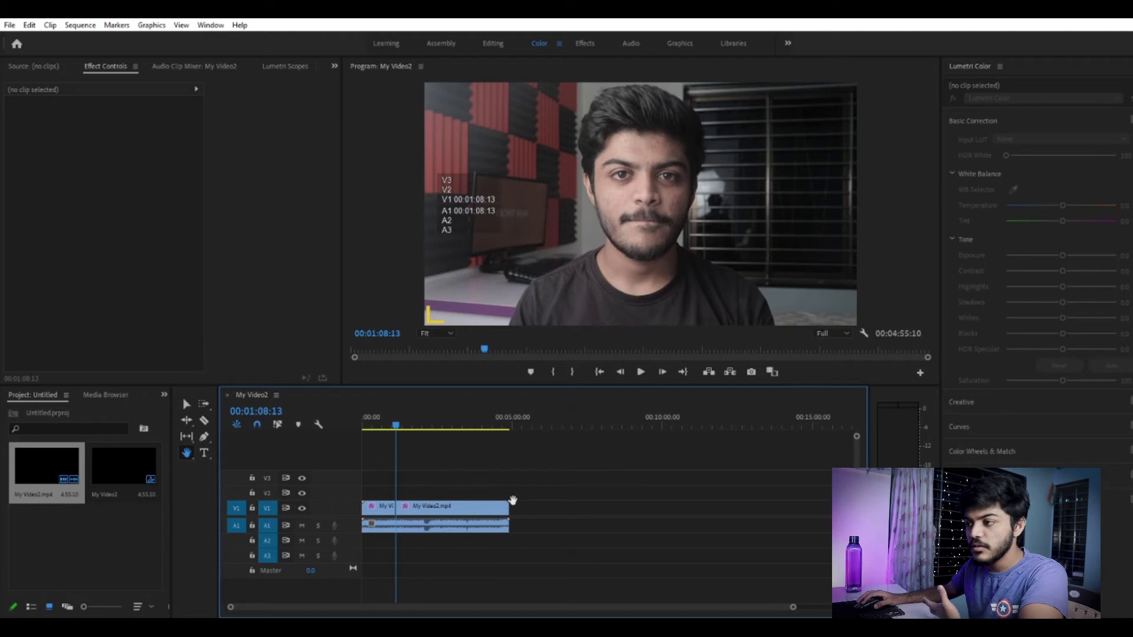
{"action": "left_click_drag", "start_coordinate": [794, 611], "coordinate": [321, 609]}
{"action": "left_click_drag", "start_coordinate": [669, 558], "coordinate": [683, 568]}
{"action": "scroll", "coordinate": [682, 568], "scroll_direction": "up", "scroll_amount": 5}
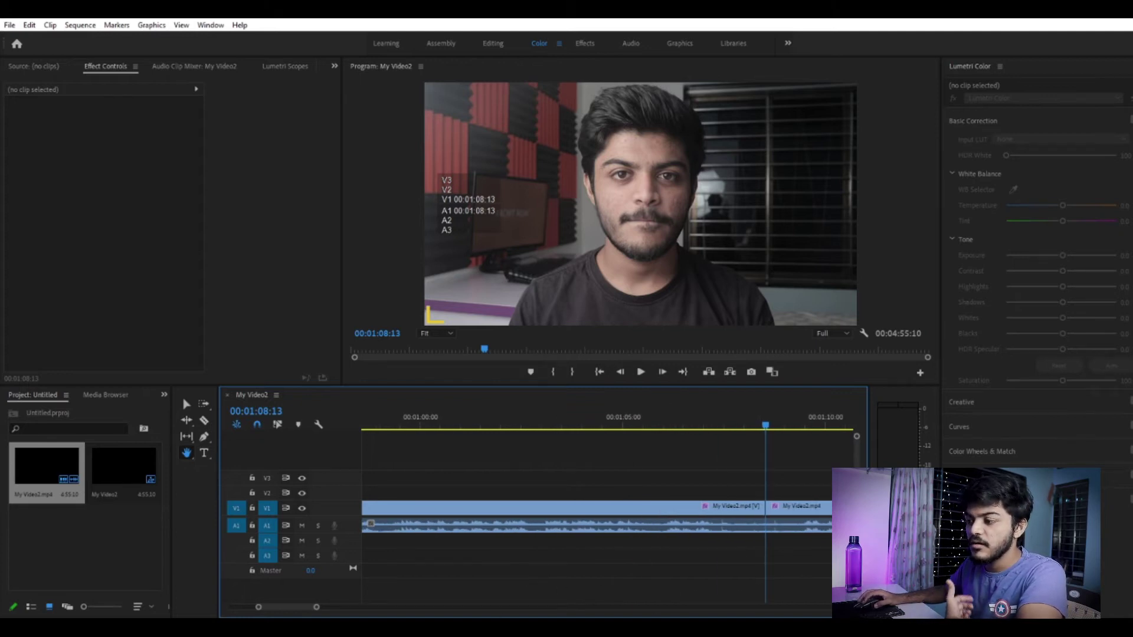
{"action": "left_click_drag", "start_coordinate": [316, 608], "coordinate": [634, 602]}
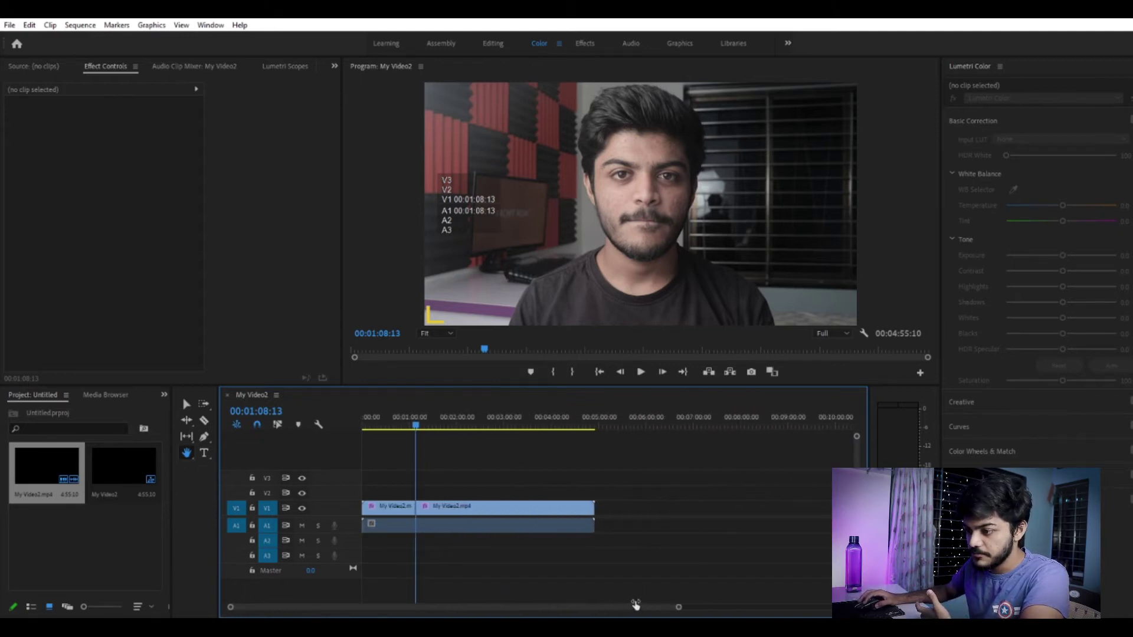
Step: Look through the Effects workspace's effect folders and the Audio workspace, and return to the Color workspace
{"action": "left_click", "coordinate": [584, 44]}
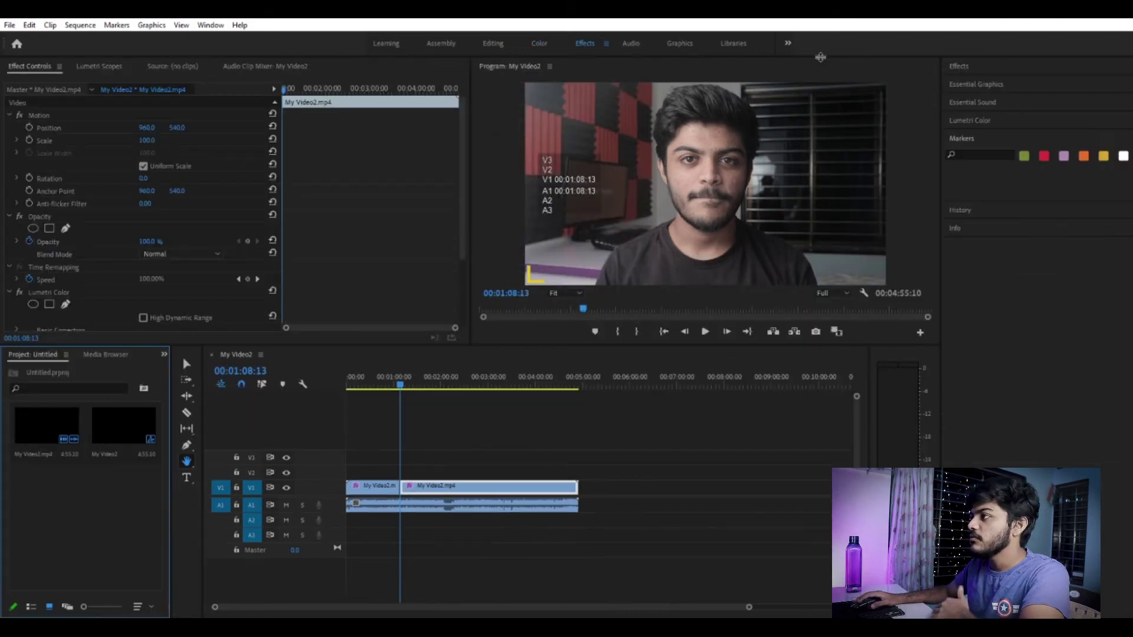
{"action": "left_click", "coordinate": [966, 67]}
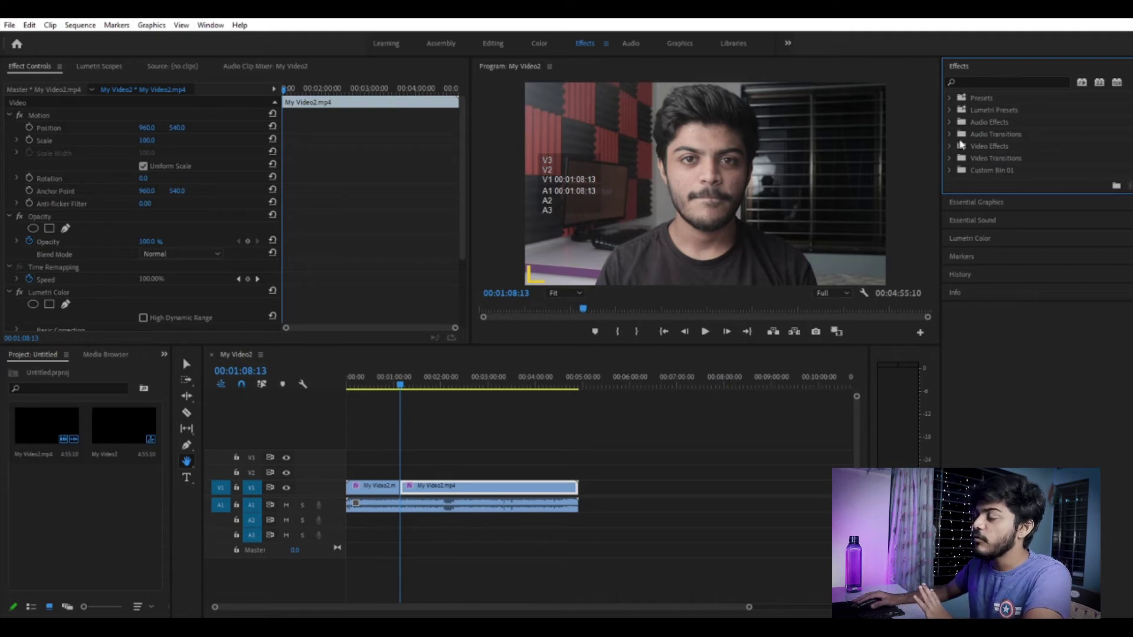
{"action": "left_click", "coordinate": [630, 43]}
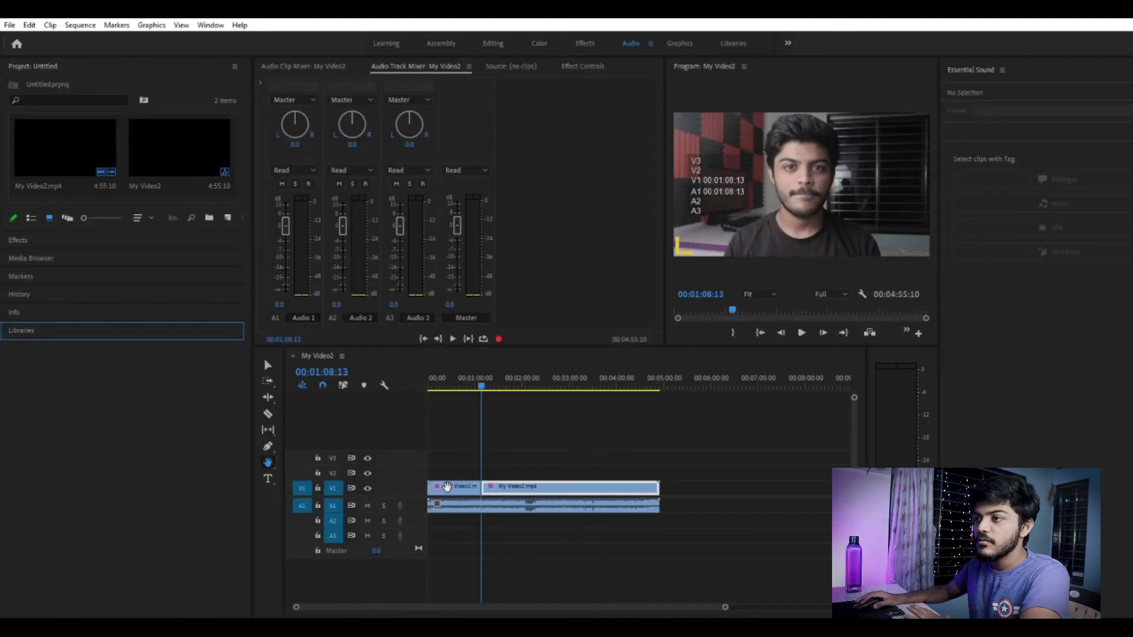
{"action": "left_click", "coordinate": [539, 44]}
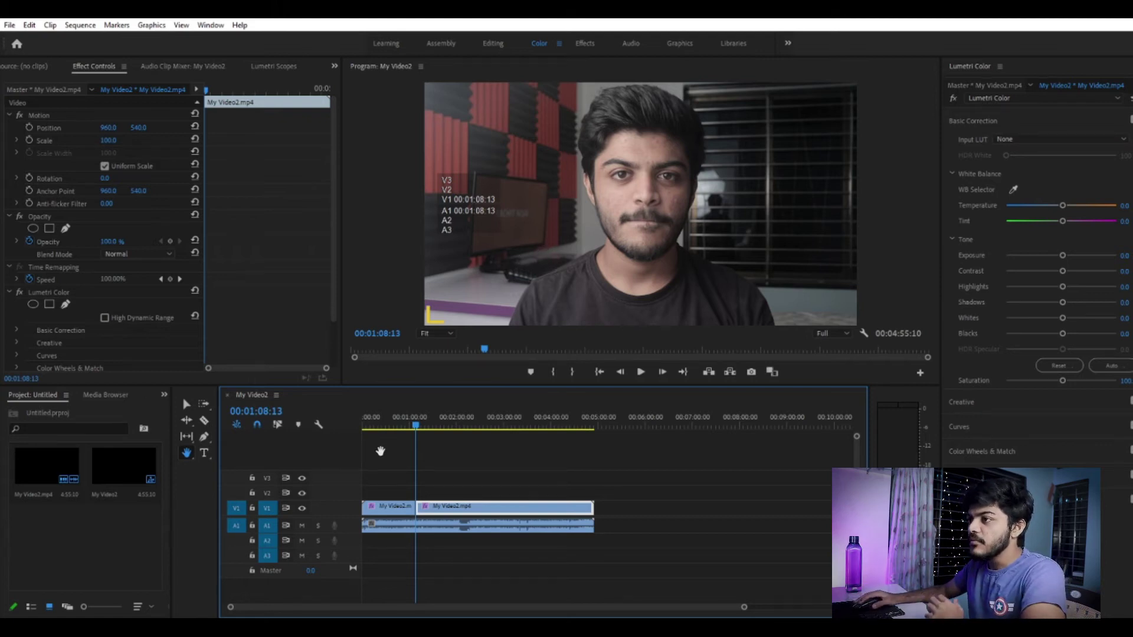
Step: Move the playhead to 00:01:08:08, look through the Input LUT choices without applying one, and return to the Selection tool
{"action": "left_click_drag", "start_coordinate": [416, 429], "coordinate": [415, 429]}
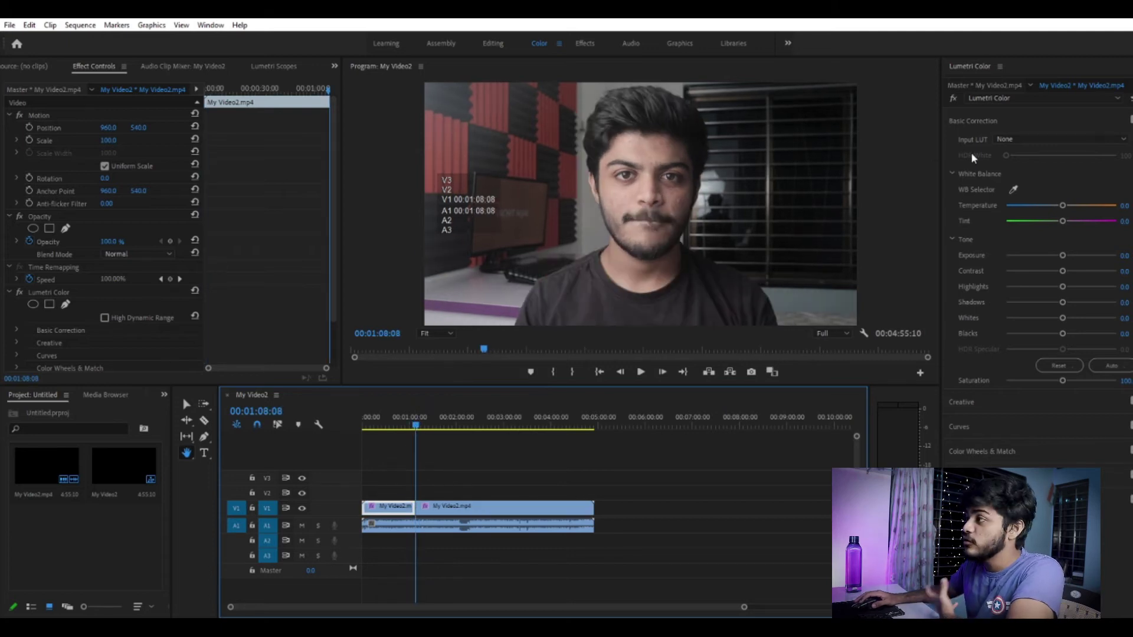
{"action": "left_click", "coordinate": [1016, 140]}
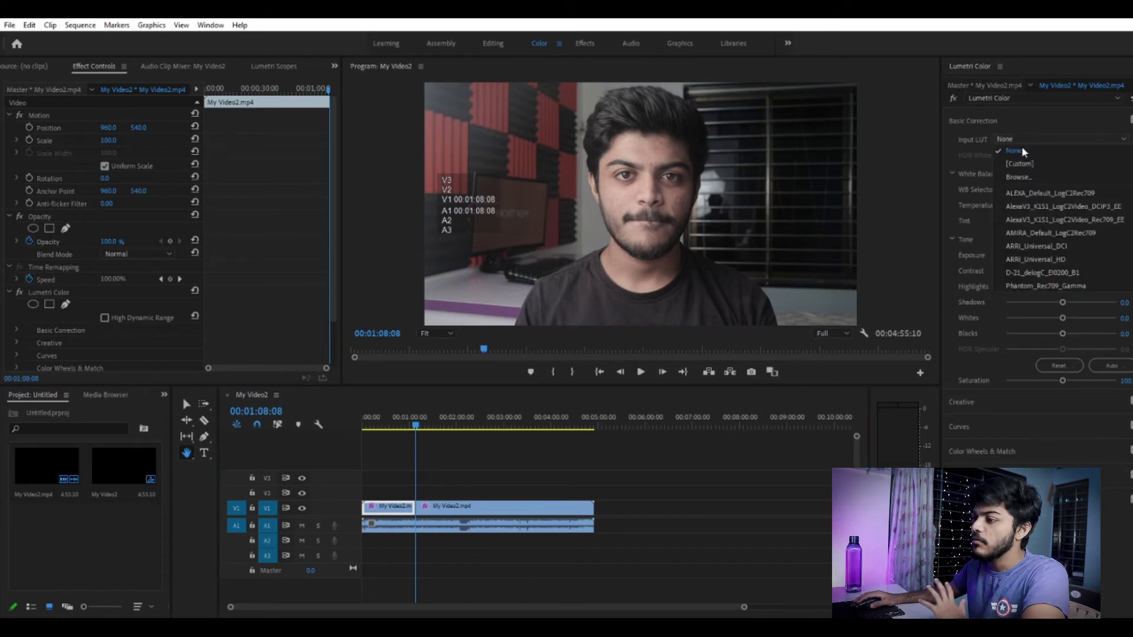
{"action": "left_click", "coordinate": [495, 511]}
{"action": "key", "text": "v"}
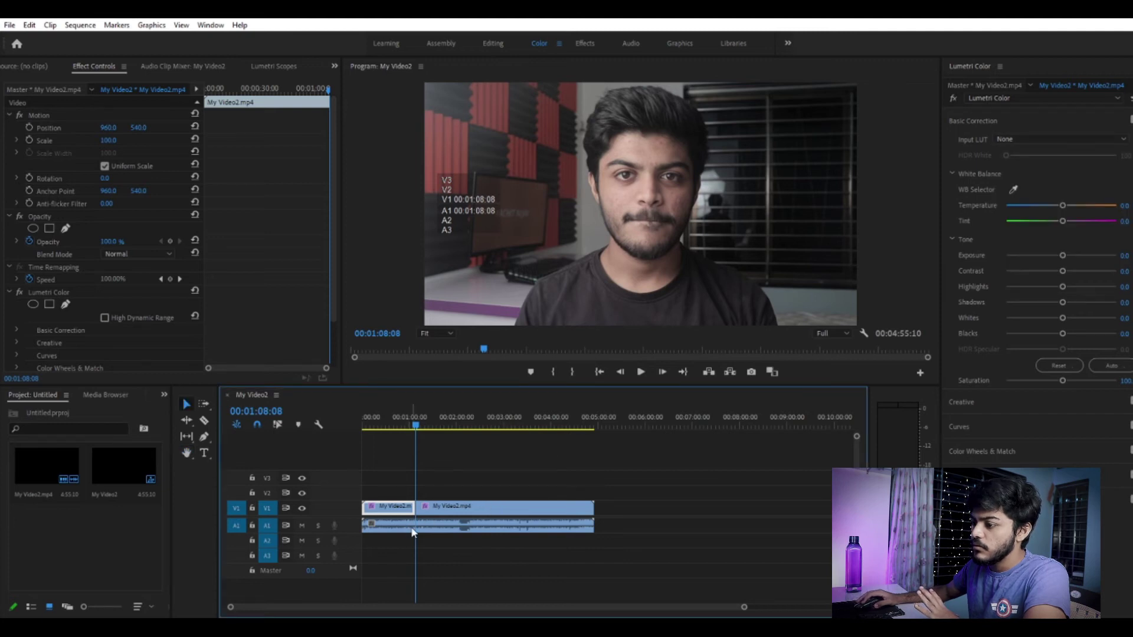
Step: Try the ra.cube file from the LUTS\My folder on drive D as the Input LUT for the second clip part
{"action": "left_click", "coordinate": [439, 514]}
{"action": "left_click", "coordinate": [1046, 138]}
{"action": "left_click", "coordinate": [1051, 168]}
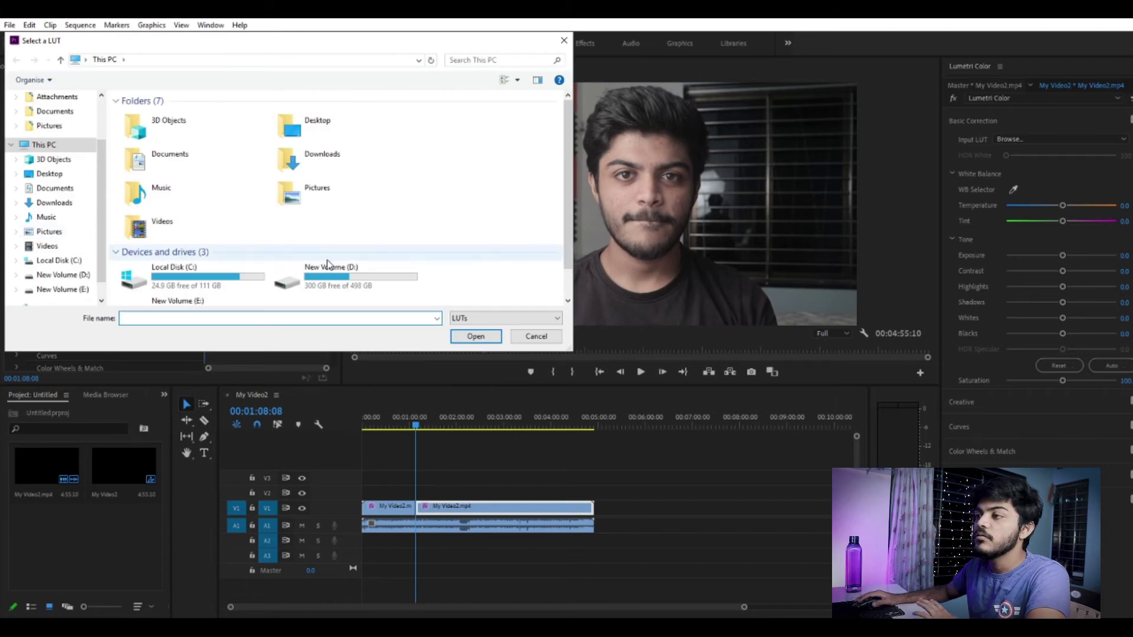
{"action": "double_click", "coordinate": [339, 278]}
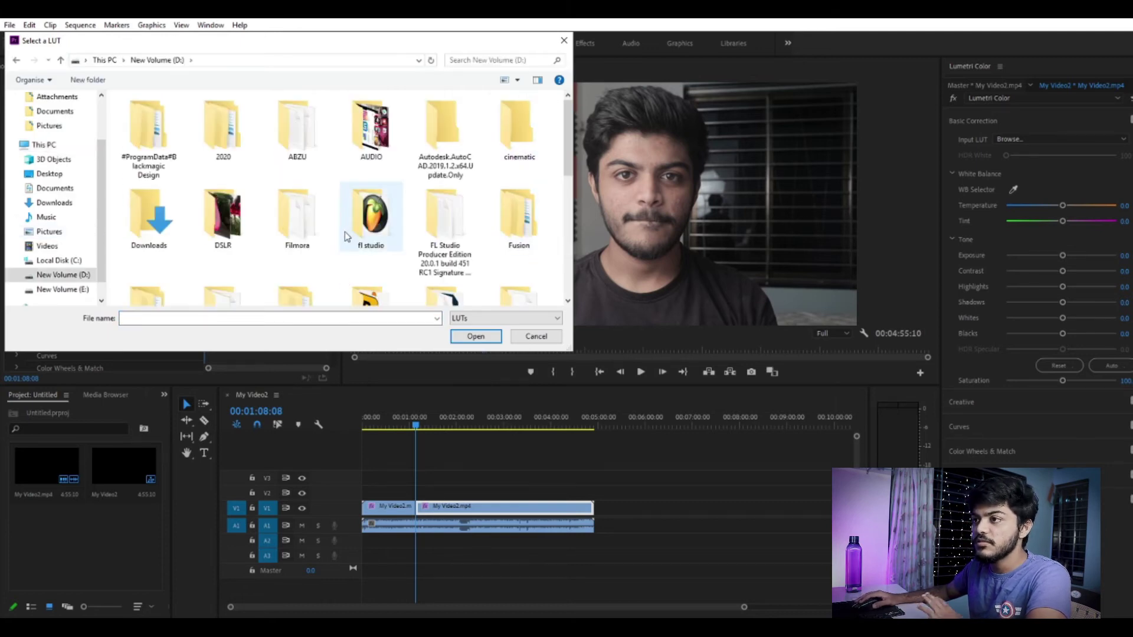
{"action": "scroll", "coordinate": [369, 236], "scroll_direction": "down", "scroll_amount": 3}
{"action": "double_click", "coordinate": [519, 124]}
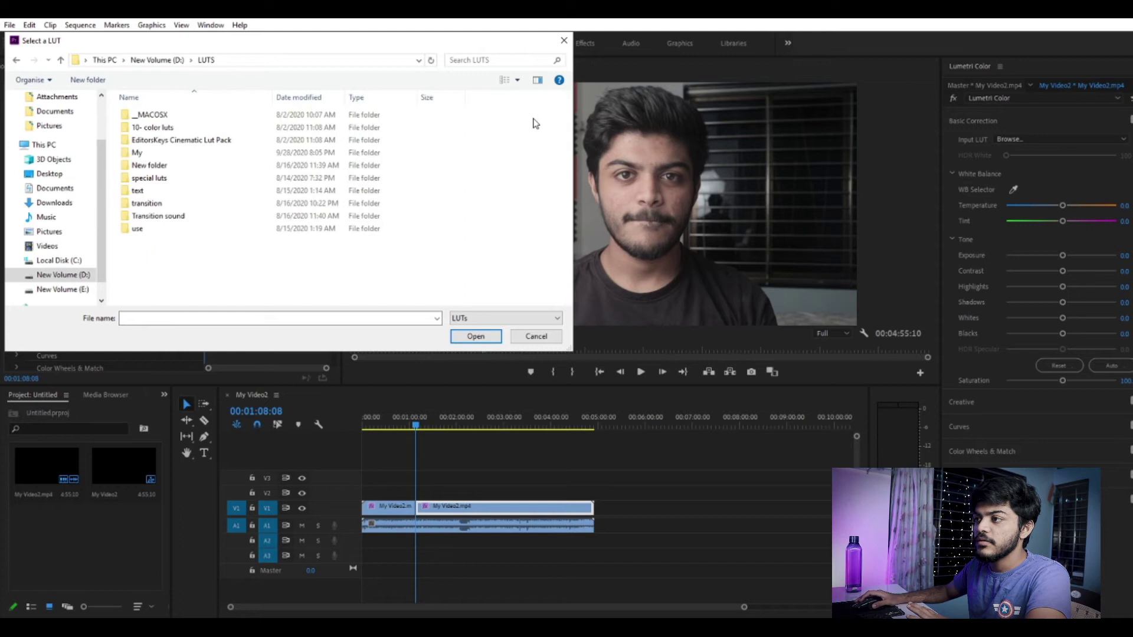
{"action": "double_click", "coordinate": [165, 155]}
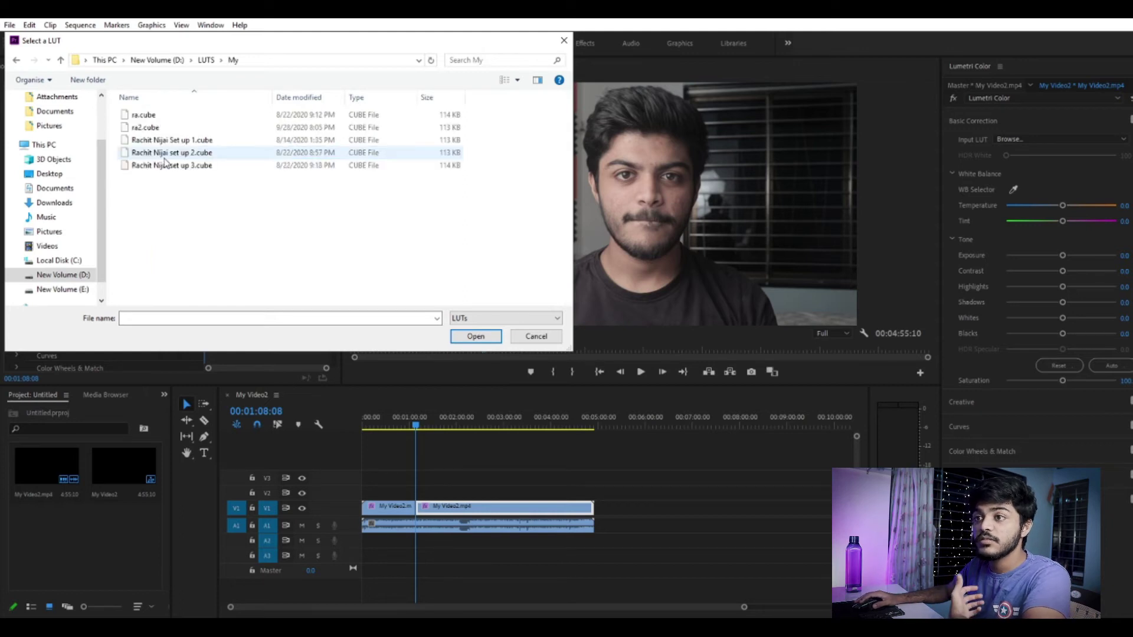
{"action": "left_click", "coordinate": [175, 117]}
{"action": "left_click", "coordinate": [469, 337]}
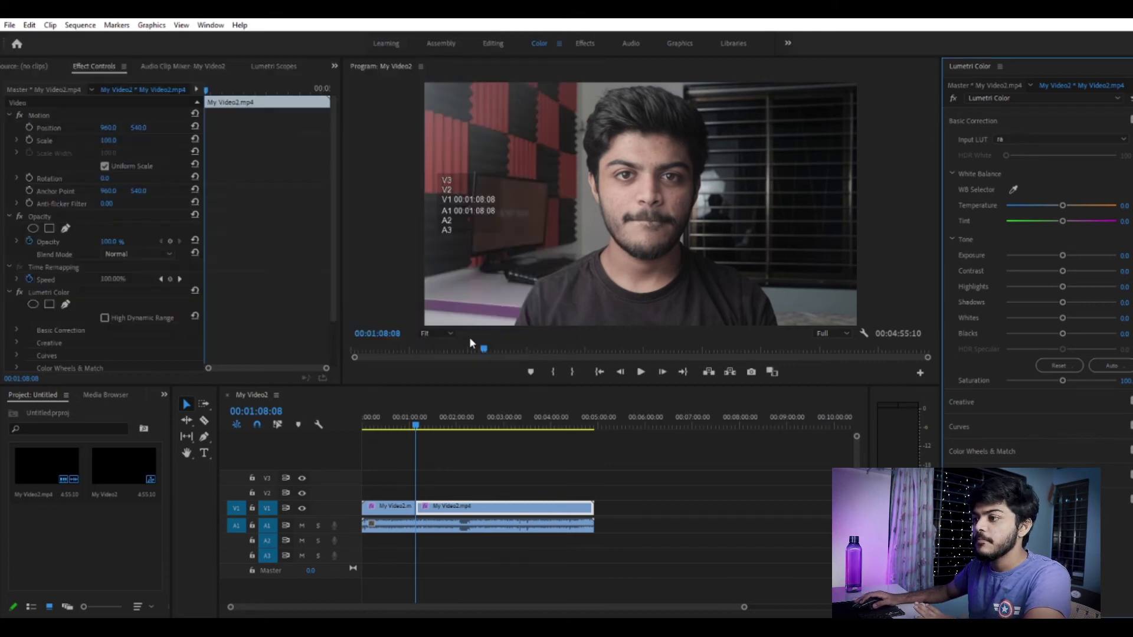
Step: Play a short stretch across the cut to preview the LUT, and undo the LUT
{"action": "key", "text": "space"}
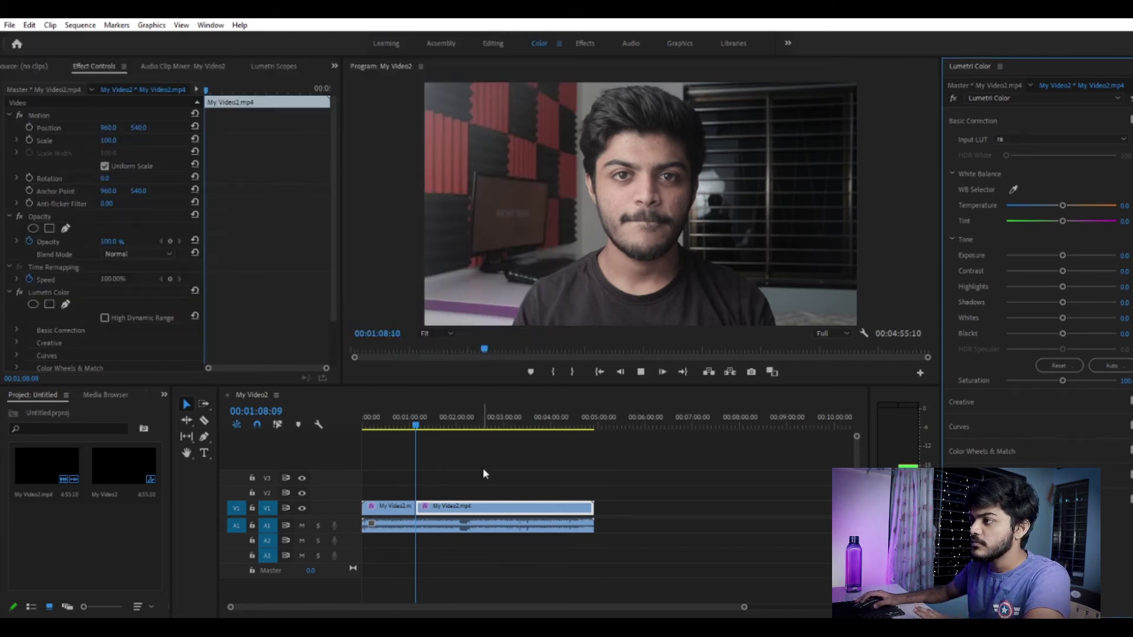
{"action": "key", "text": "space"}
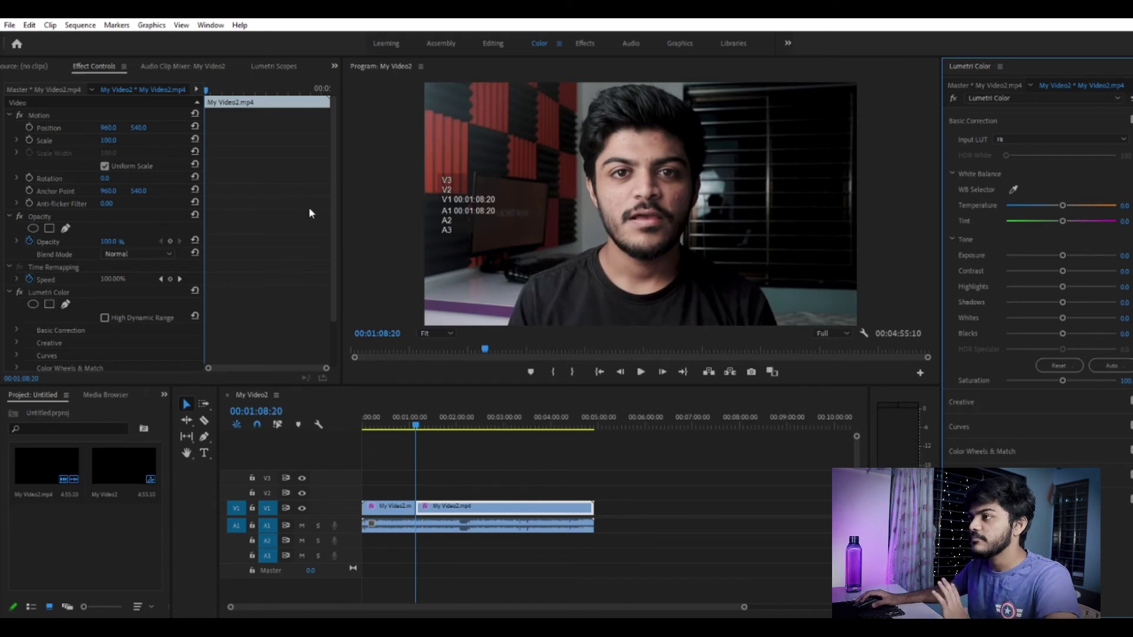
{"action": "key", "text": "ctrl+z"}
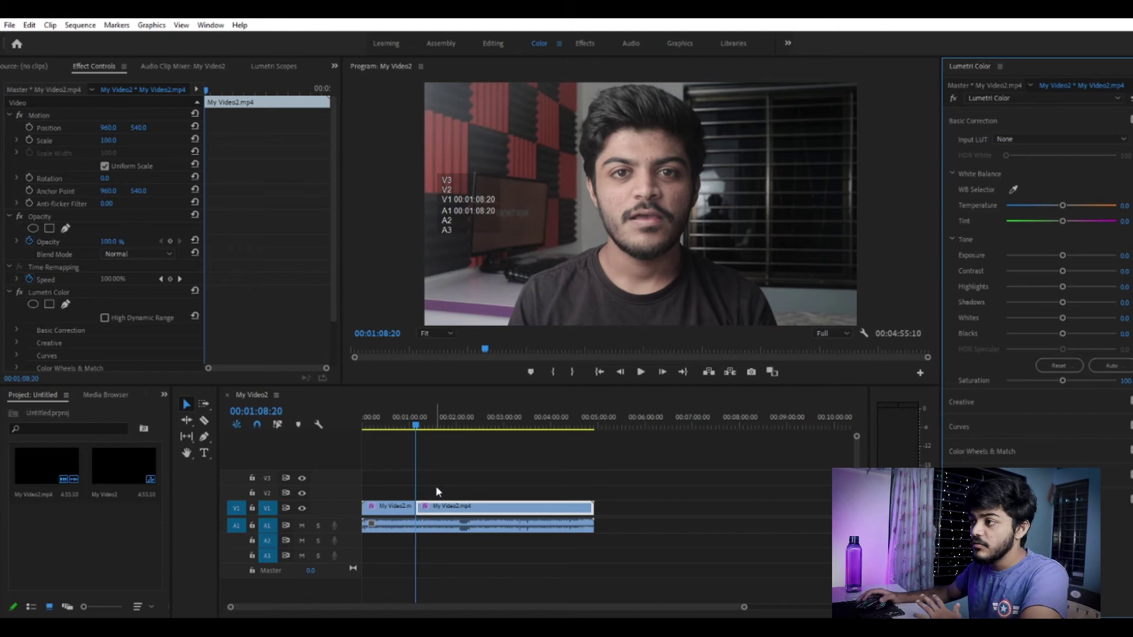
Step: Cut the video with the Razor tool at 00:01:21:22, 00:01:41:19 and just past two minutes, and move the playhead to 00:01:19:14
{"action": "left_click", "coordinate": [427, 426]}
{"action": "left_click", "coordinate": [204, 420]}
{"action": "left_click", "coordinate": [426, 509]}
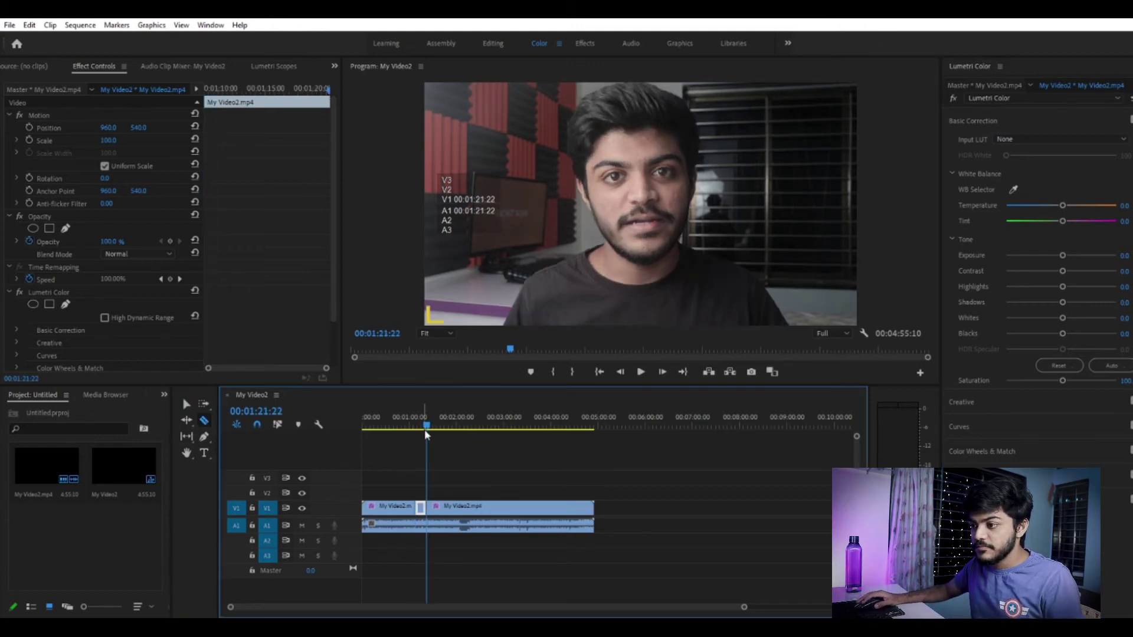
{"action": "left_click", "coordinate": [441, 509]}
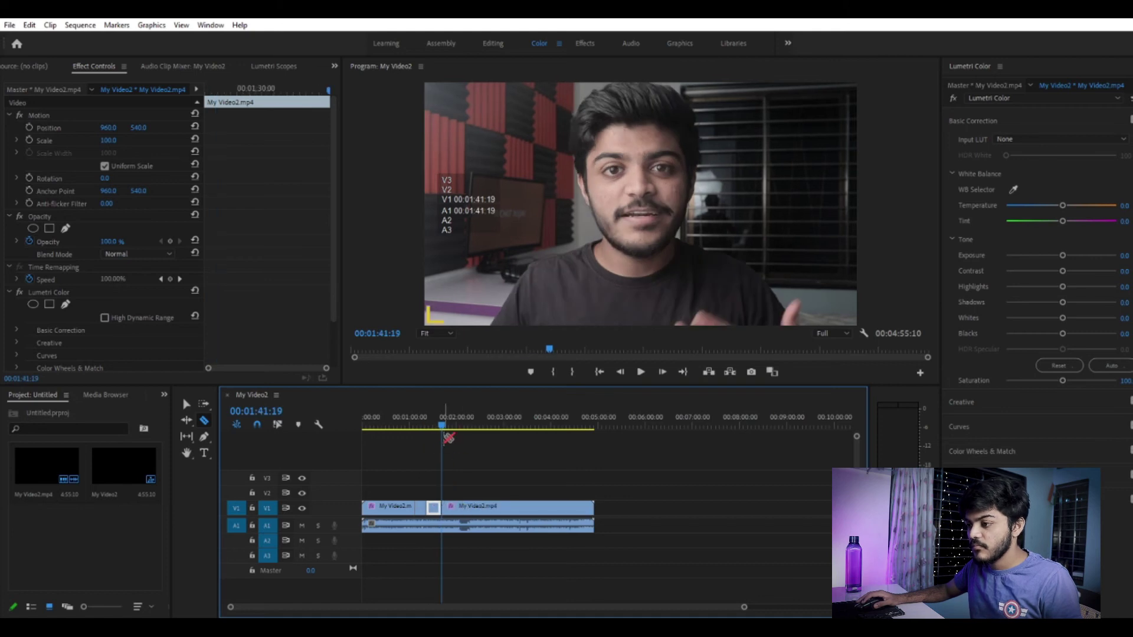
{"action": "left_click", "coordinate": [463, 426]}
{"action": "left_click", "coordinate": [463, 507]}
{"action": "left_click_drag", "start_coordinate": [464, 426], "coordinate": [425, 426]}
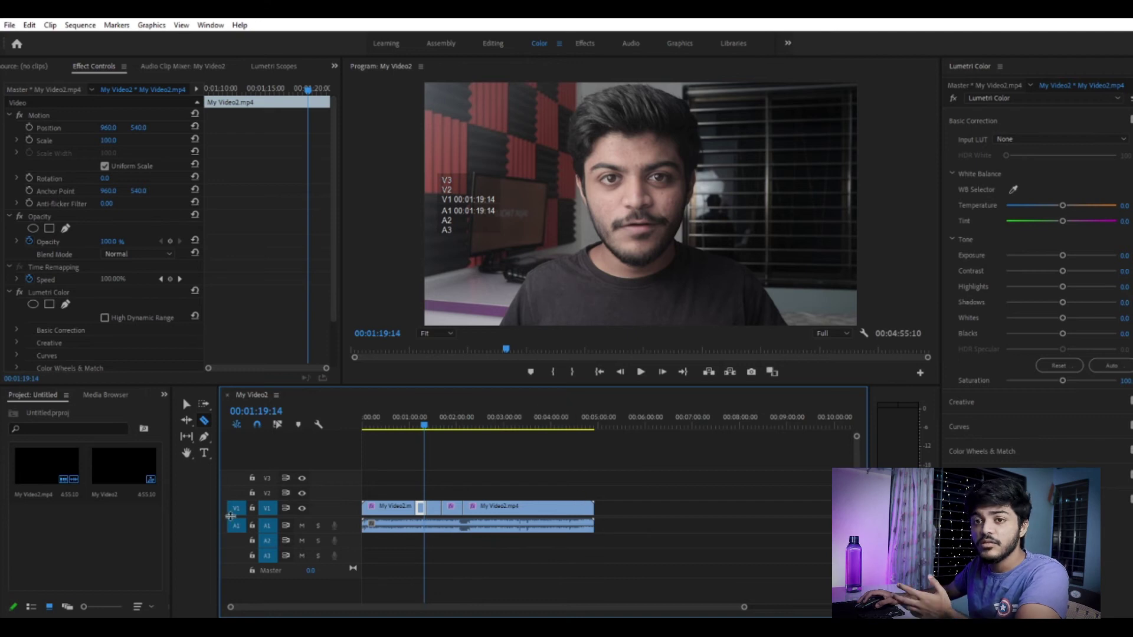
Step: Create a 1920 × 1080, 25 fps adjustment layer and stretch it on track V2 over the whole video
{"action": "right_click", "coordinate": [112, 553]}
{"action": "right_click", "coordinate": [96, 540]}
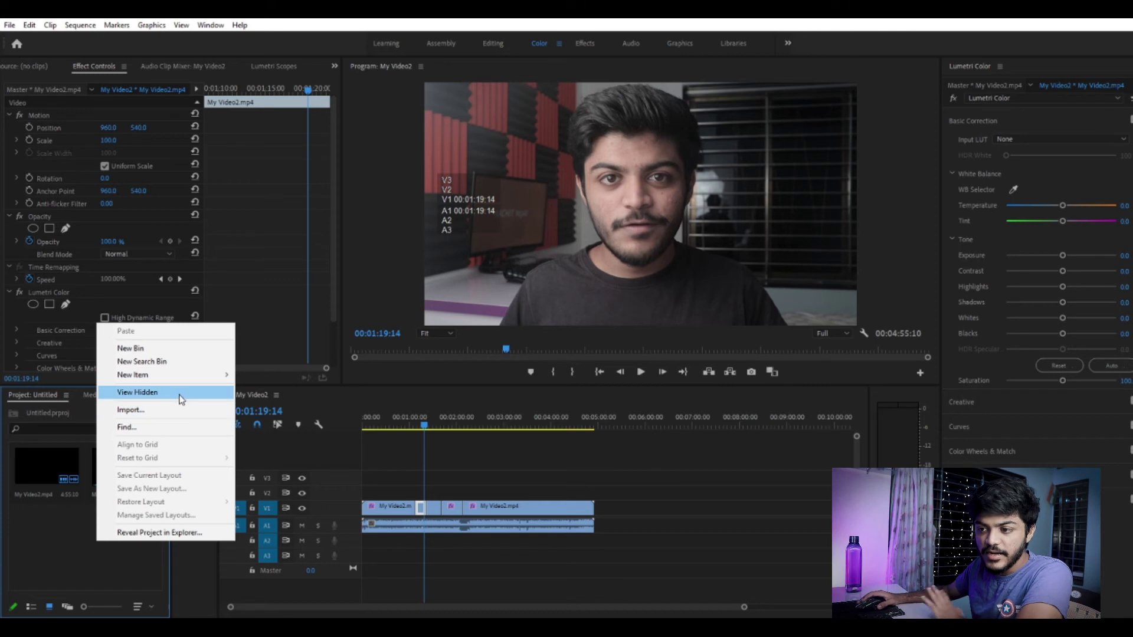
{"action": "mouse_move", "coordinate": [184, 383]}
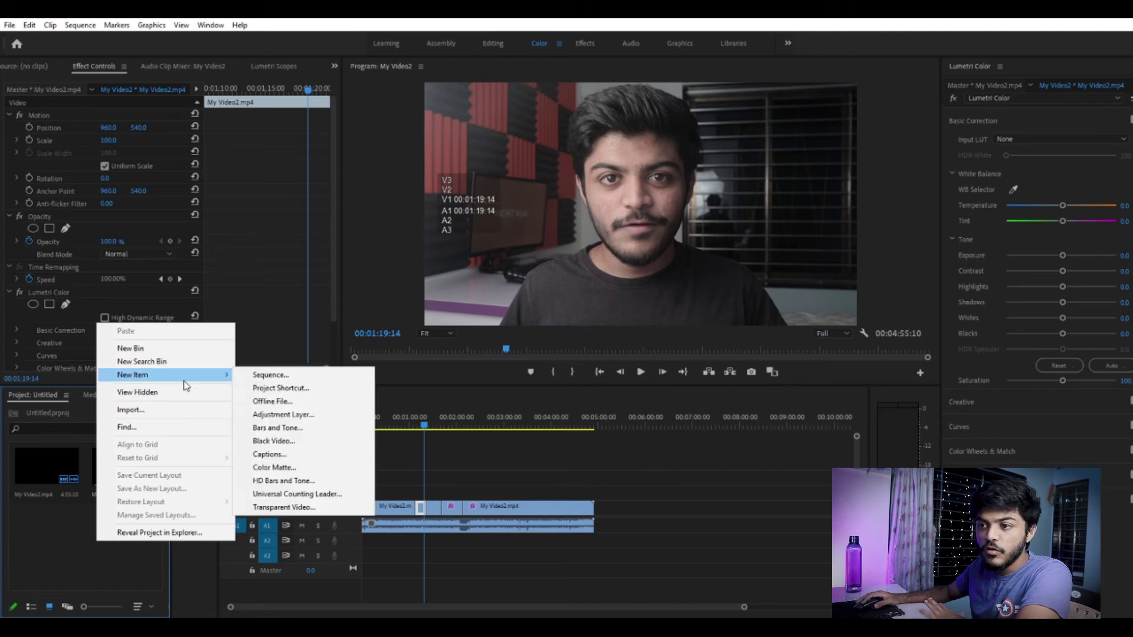
{"action": "left_click", "coordinate": [292, 415]}
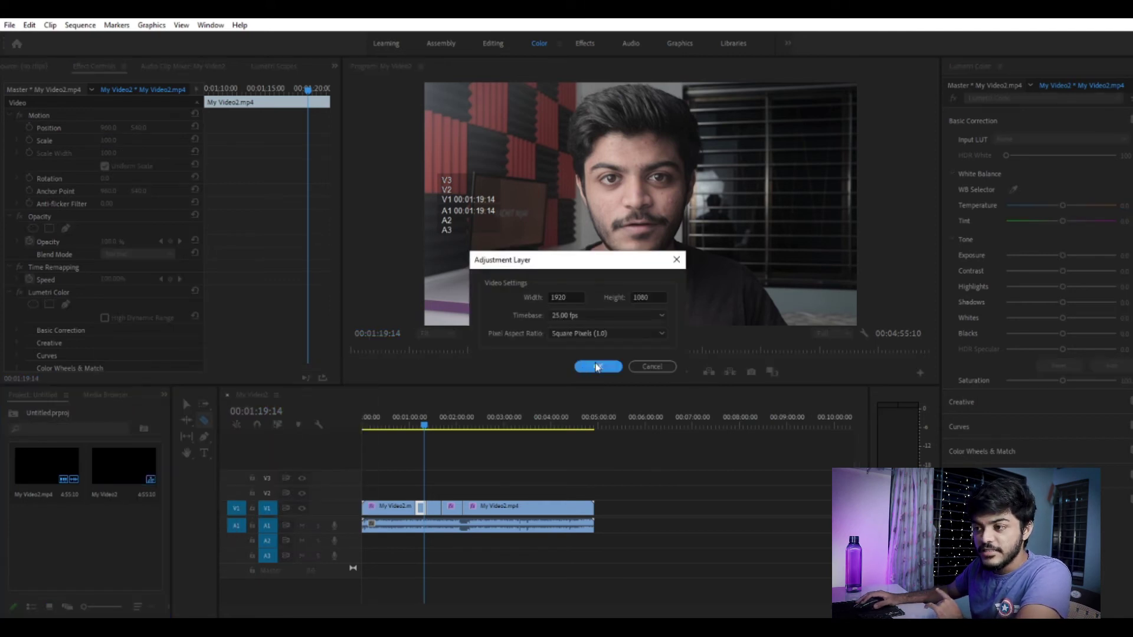
{"action": "left_click", "coordinate": [597, 367]}
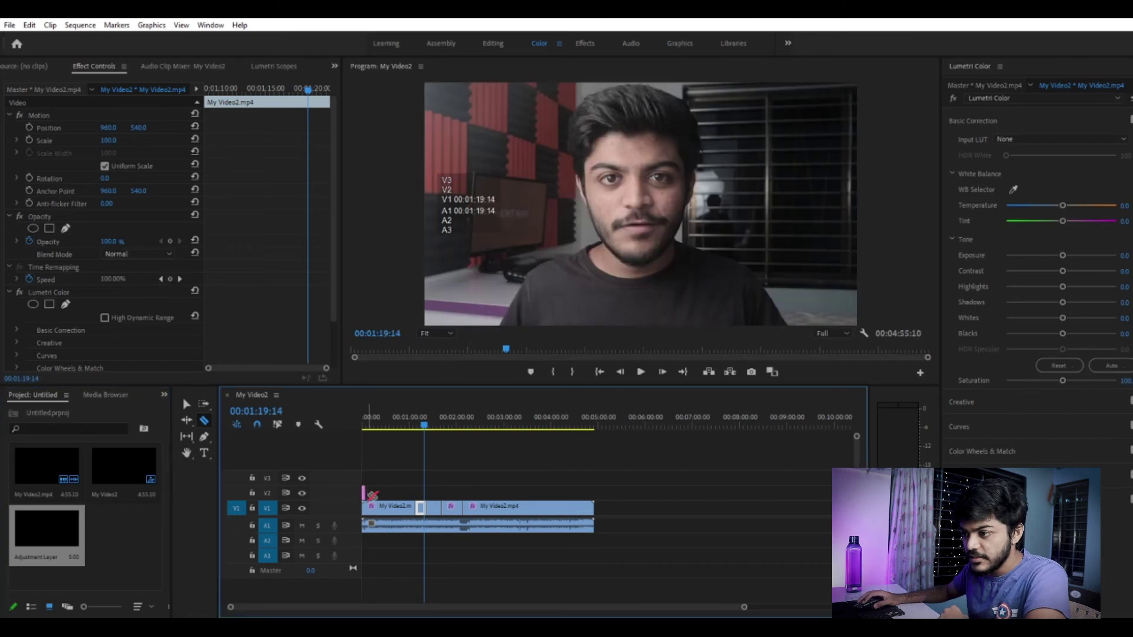
{"action": "left_click_drag", "start_coordinate": [371, 495], "coordinate": [592, 490]}
{"action": "key", "text": "v"}
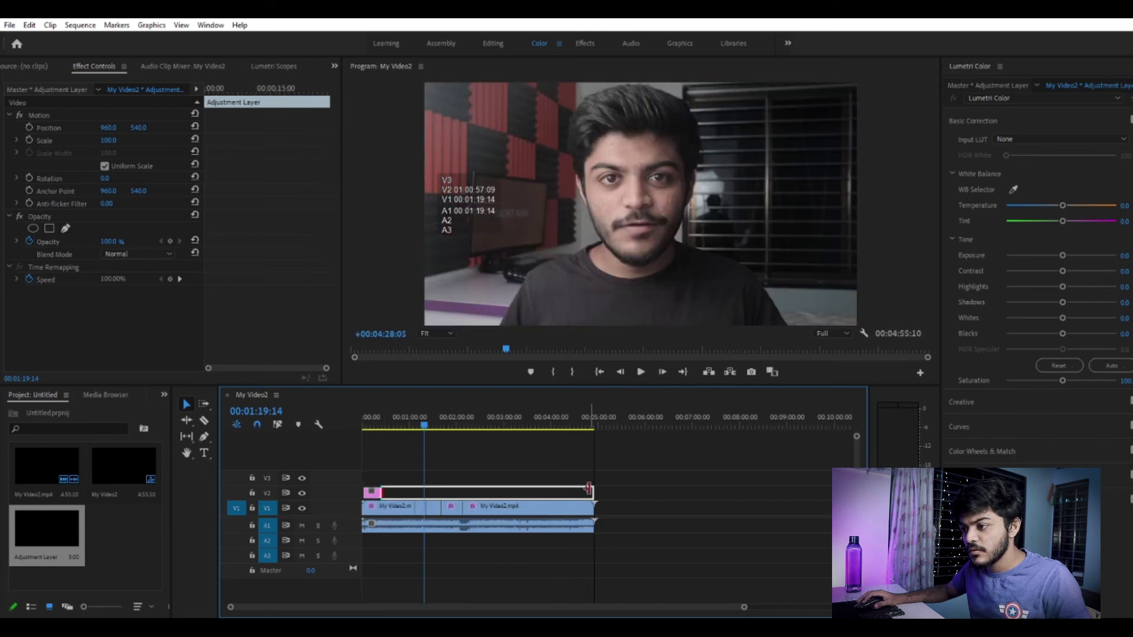
Step: Try the ra.cube LUT as the adjustment layer's Input LUT and preview it along the timeline up to 00:01:50:05
{"action": "double_click", "coordinate": [572, 493]}
{"action": "left_click", "coordinate": [1017, 138]}
{"action": "key", "text": "Escape"}
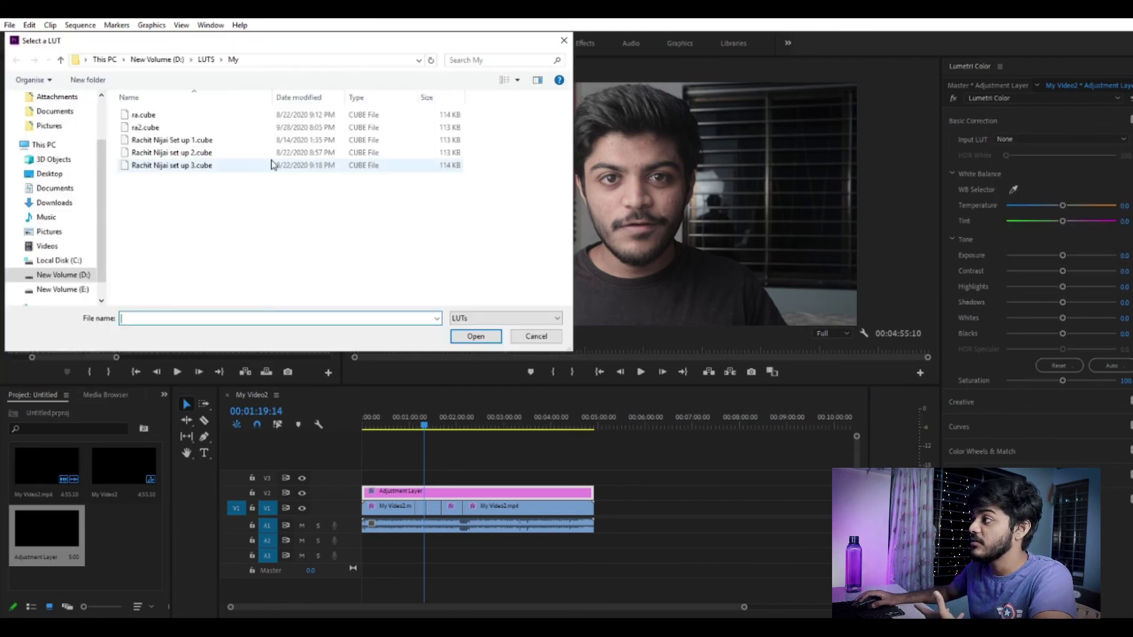
{"action": "left_click", "coordinate": [285, 116]}
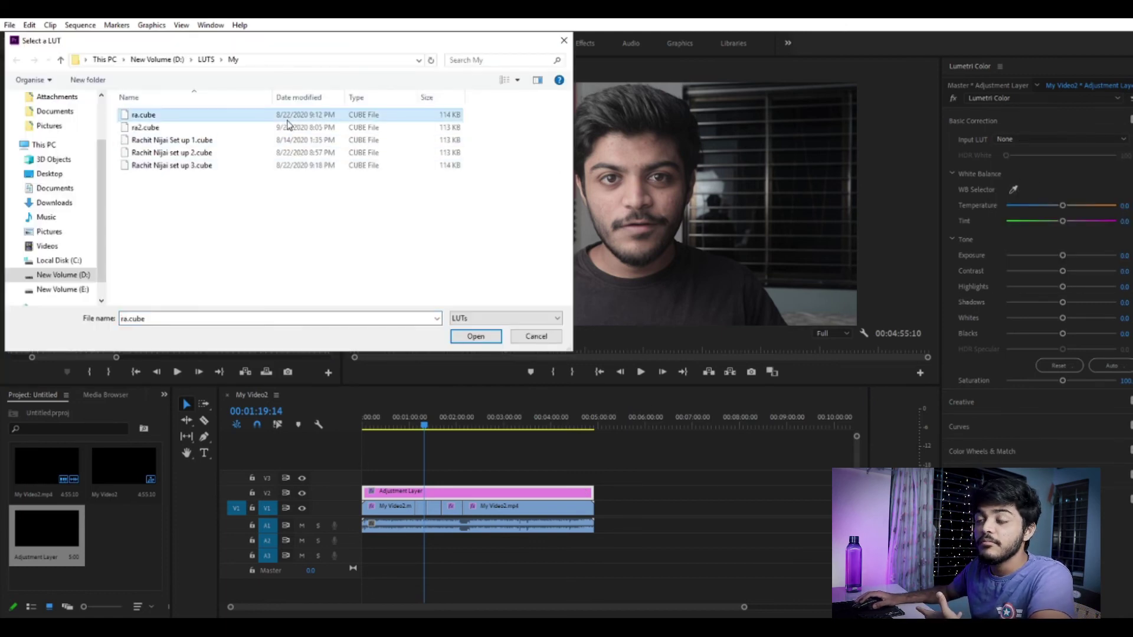
{"action": "double_click", "coordinate": [285, 118]}
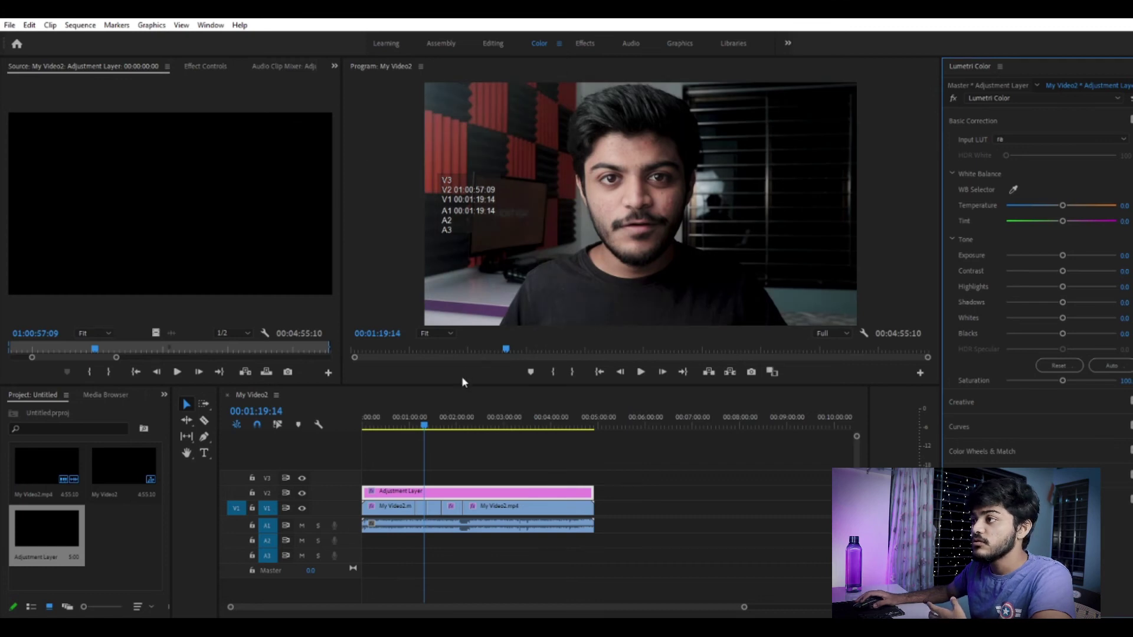
{"action": "left_click", "coordinate": [415, 426]}
{"action": "left_click_drag", "start_coordinate": [416, 433], "coordinate": [451, 463]}
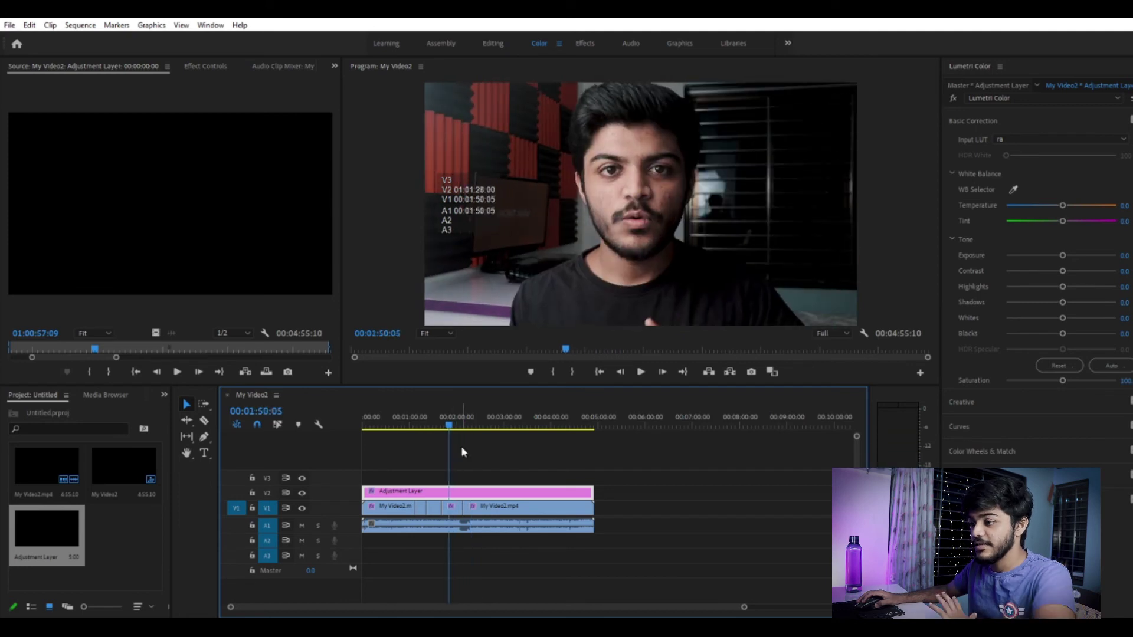
Step: Try rotating the clip at 00:01:30:07 by 2° in its Effect Controls, and reset the rotation to 0
{"action": "left_click", "coordinate": [212, 68]}
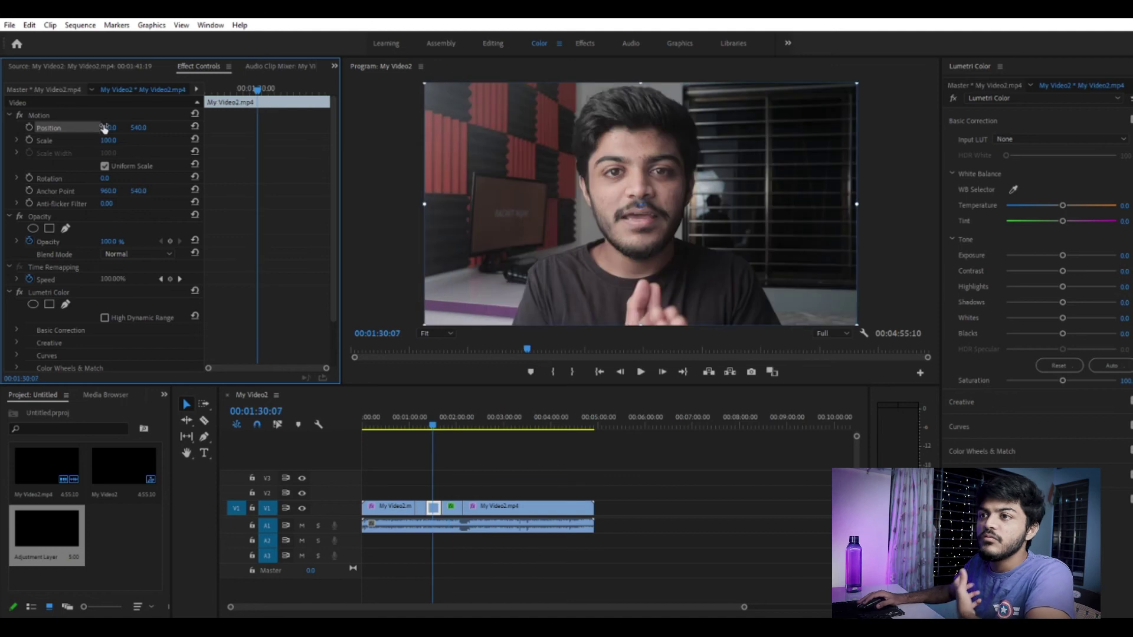
{"action": "mouse_move", "coordinate": [104, 128]}
{"action": "left_mouse_down"}
{"action": "mouse_move", "coordinate": [82, 128]}
{"action": "mouse_move", "coordinate": [116, 141]}
{"action": "mouse_move", "coordinate": [101, 141]}
{"action": "left_mouse_up"}
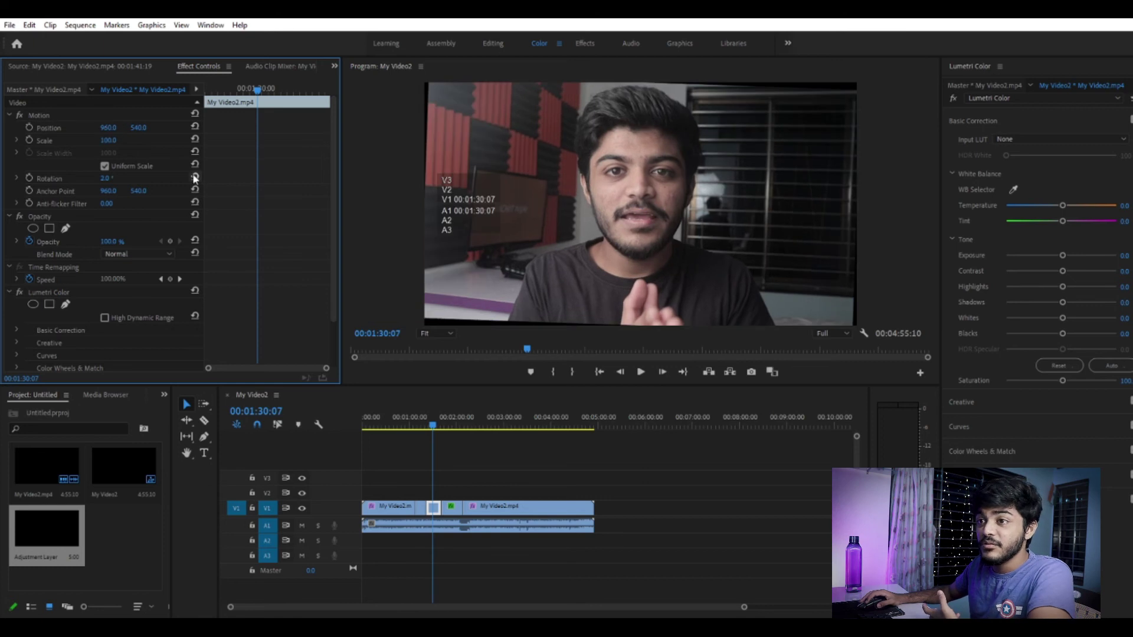
{"action": "left_click", "coordinate": [195, 177]}
{"action": "scroll", "coordinate": [141, 316], "scroll_direction": "down", "scroll_amount": 3}
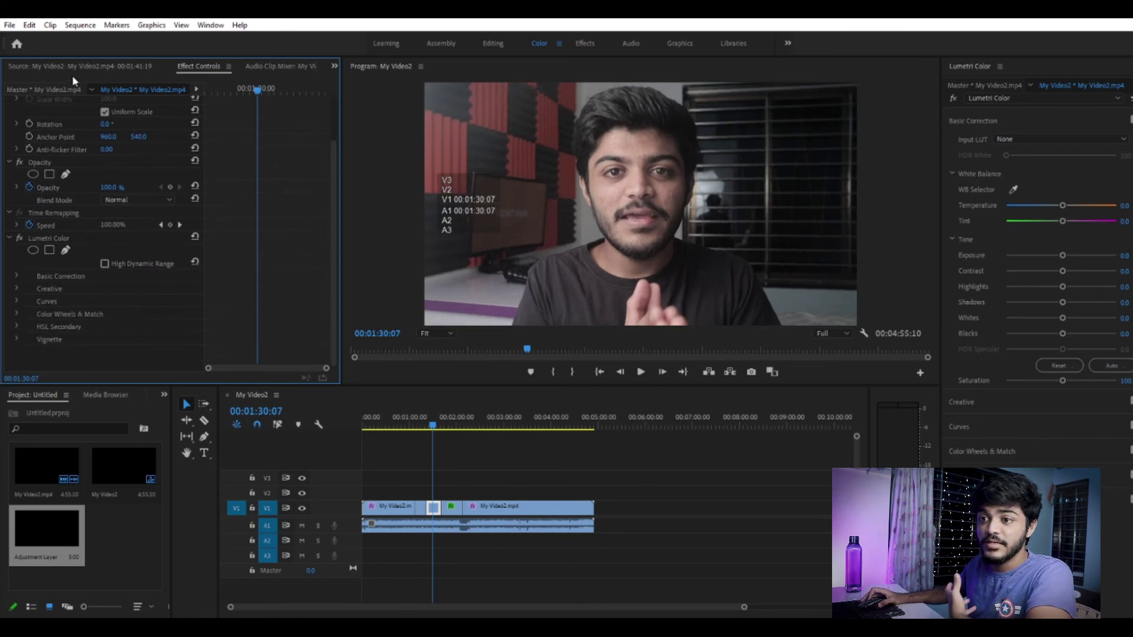